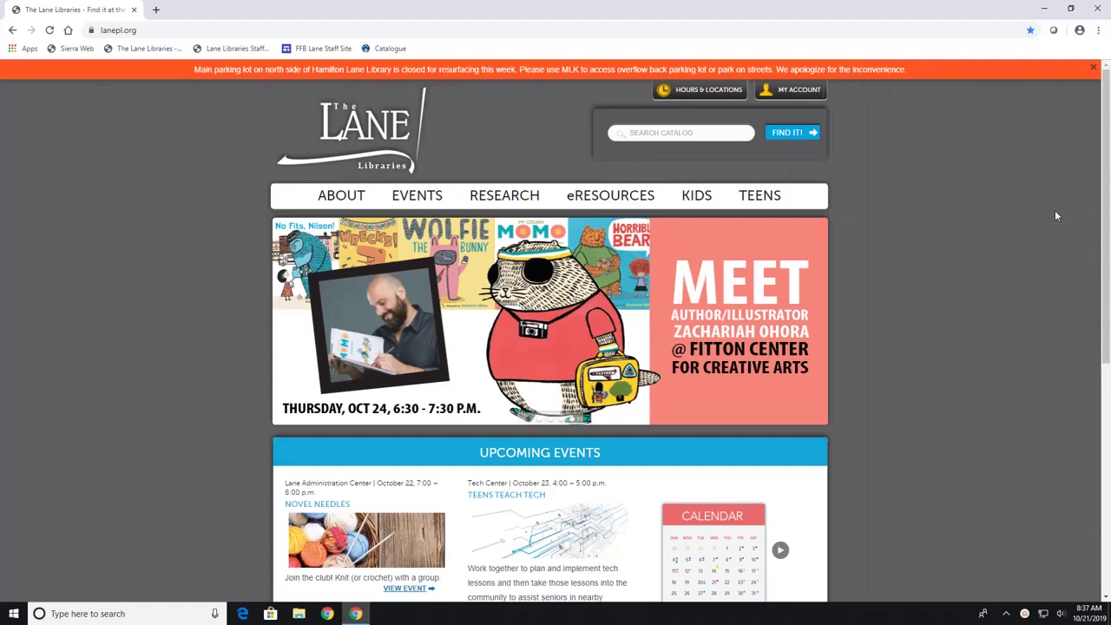
Open the Videos page under eRESOURCES on the Lane Libraries site to reach Kanopy.
mouse_move(615, 200)
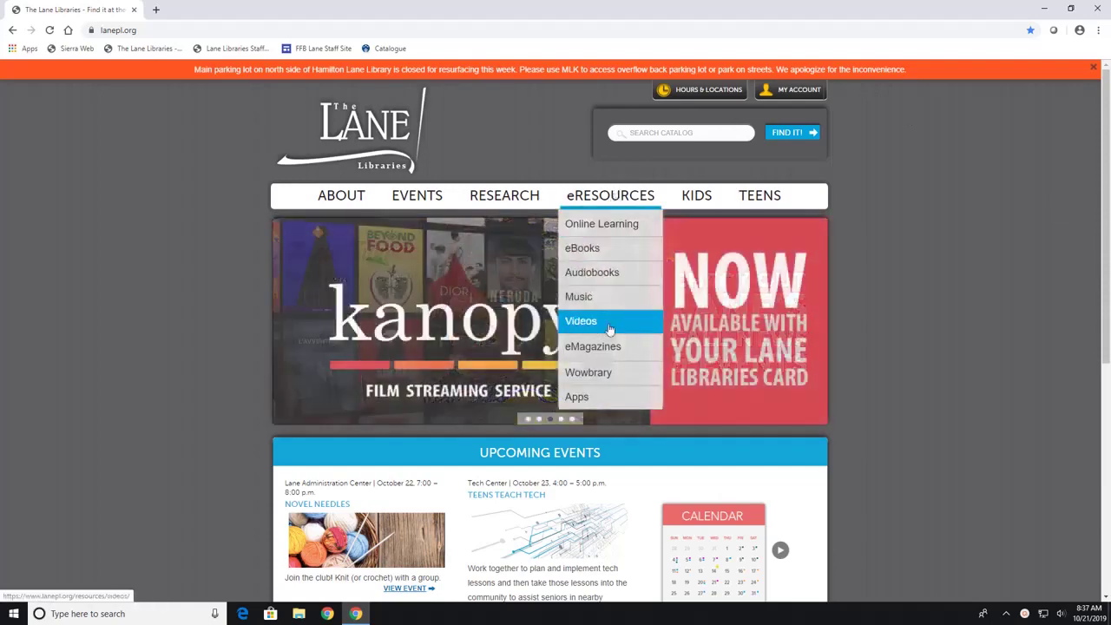
left_click(608, 326)
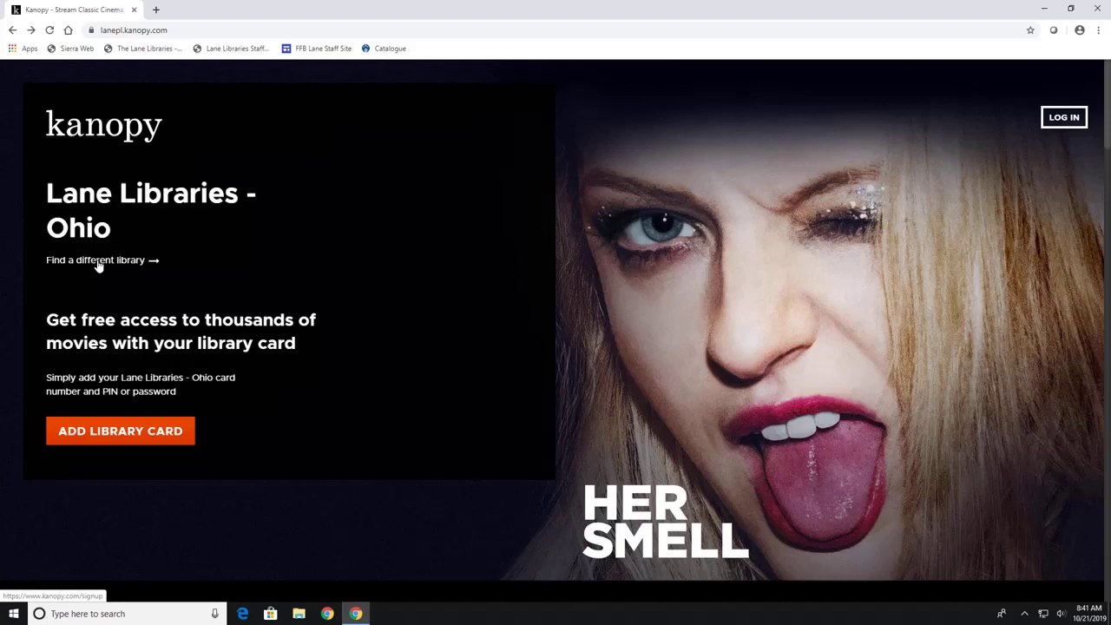
Search 'fairfield ohio' and select Fairfield Lane Library as the Kanopy library.
left_click(98, 261)
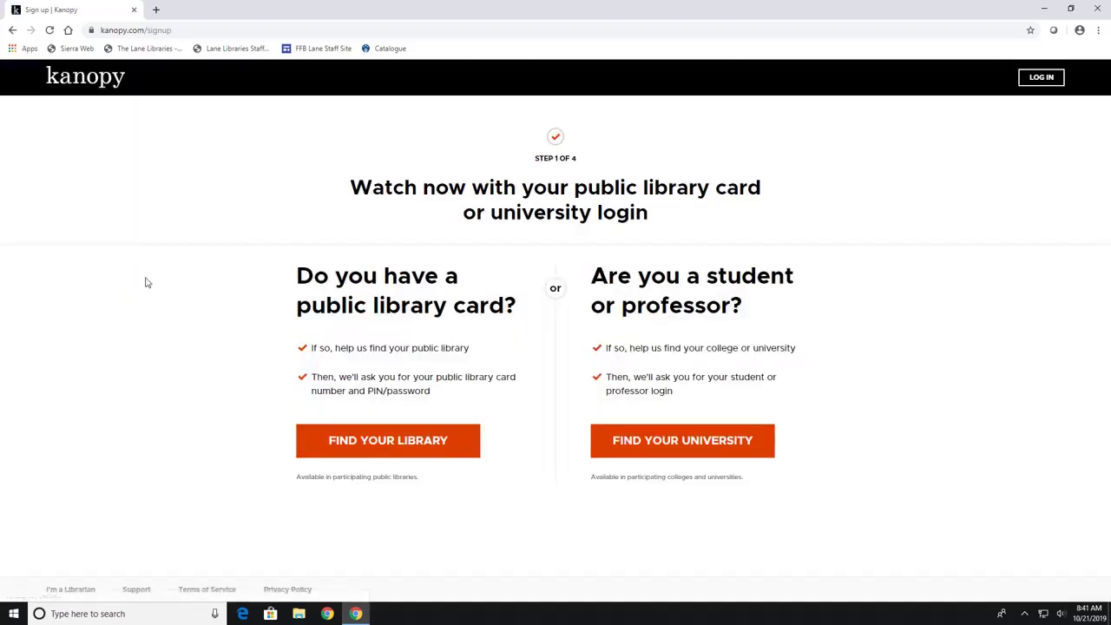
left_click(379, 453)
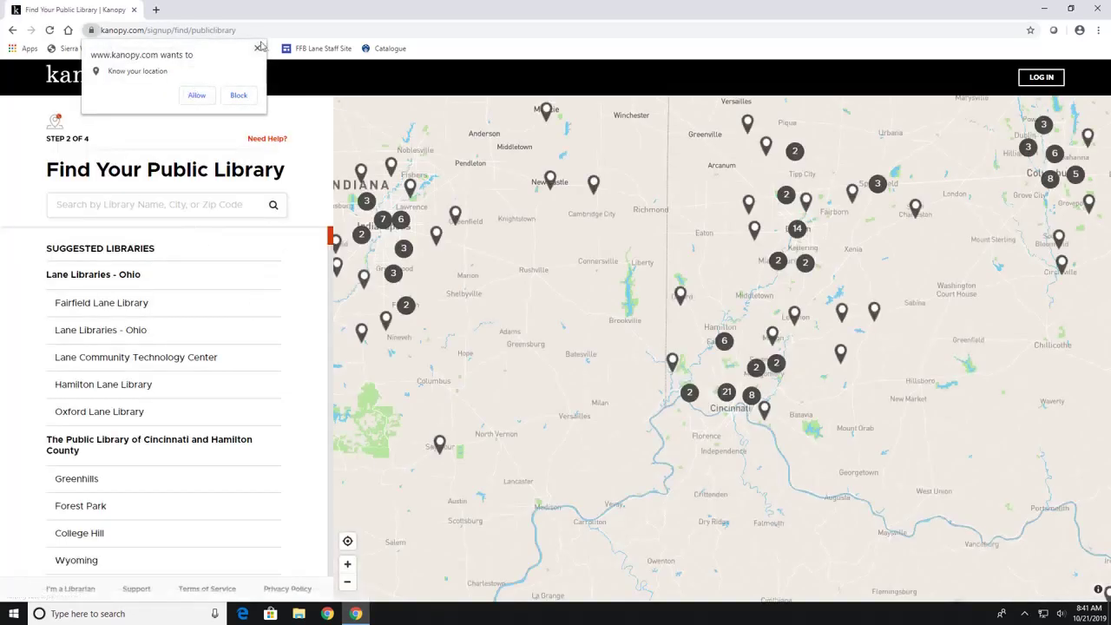
left_click(257, 47)
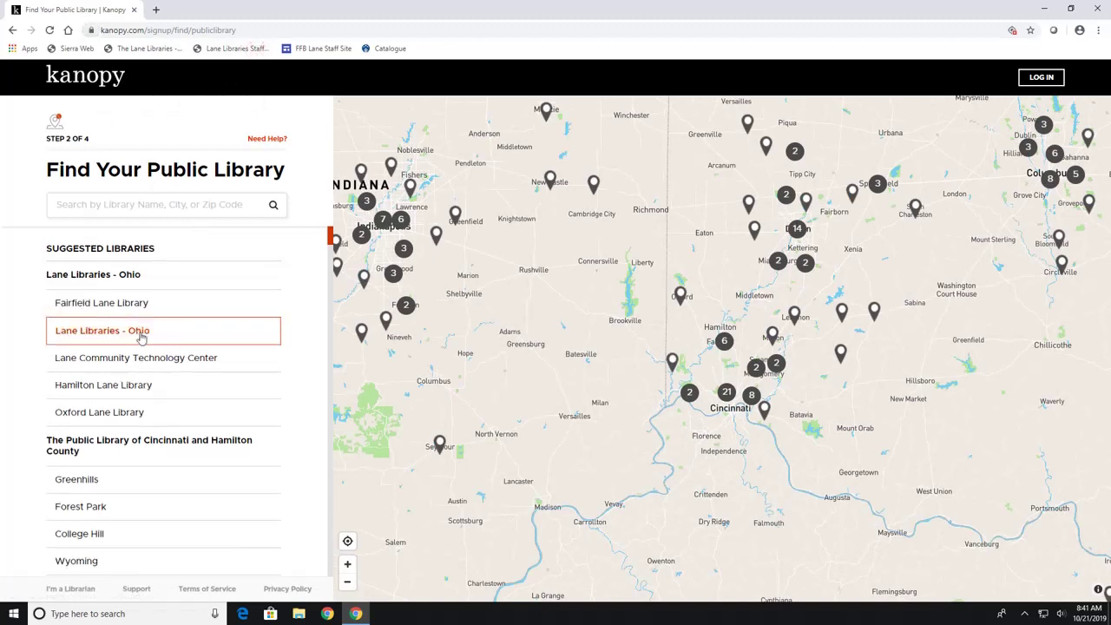
left_click(144, 205)
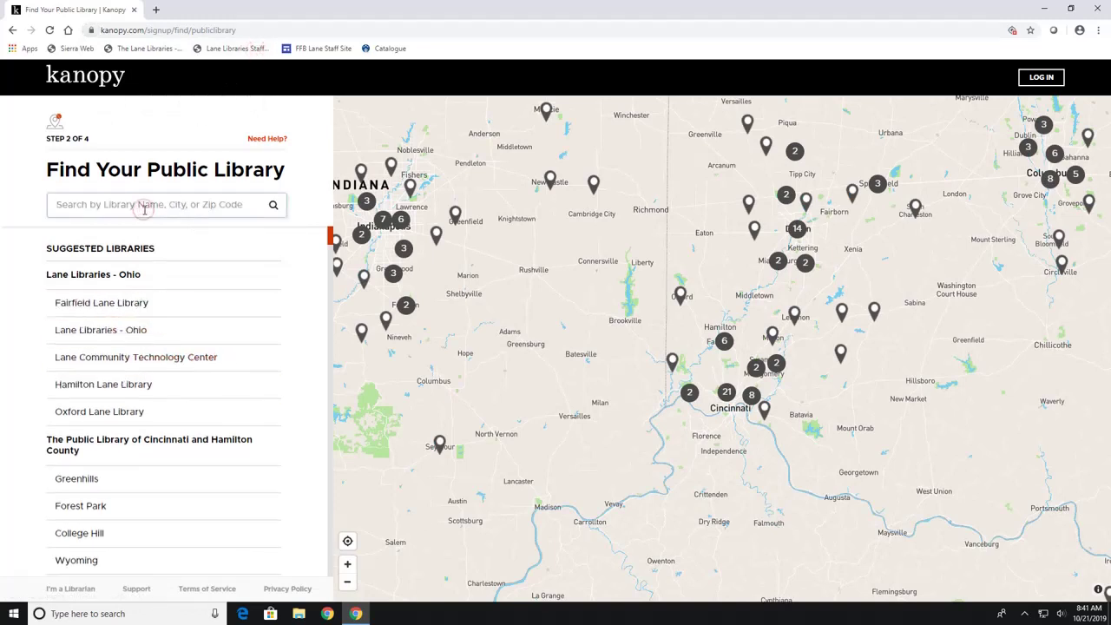
type("fairfield ohio")
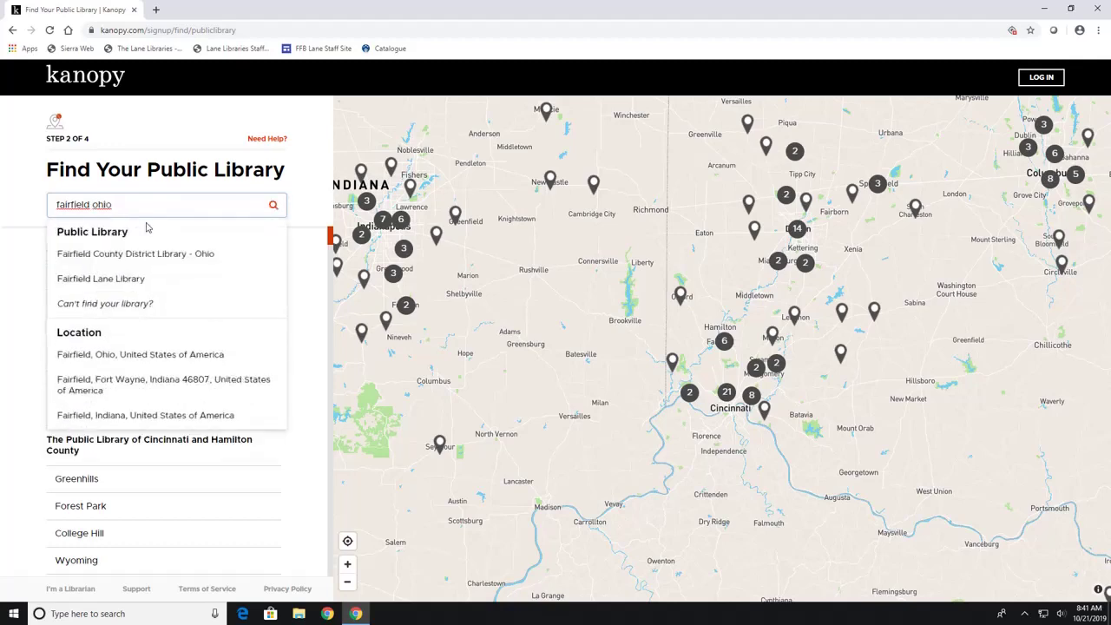
left_click(109, 288)
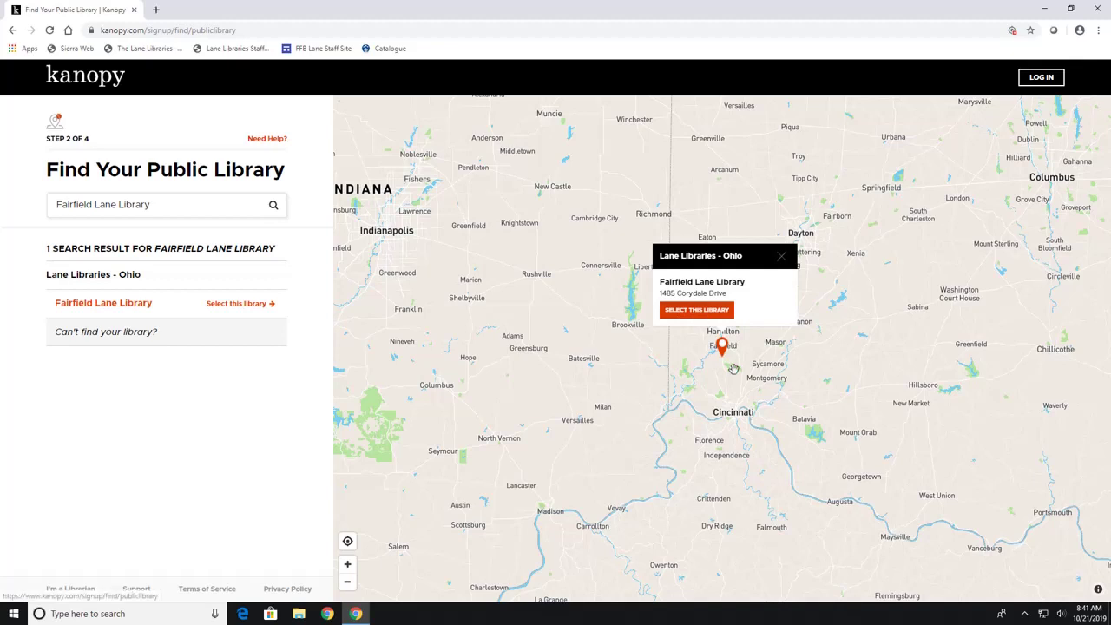
left_click(697, 310)
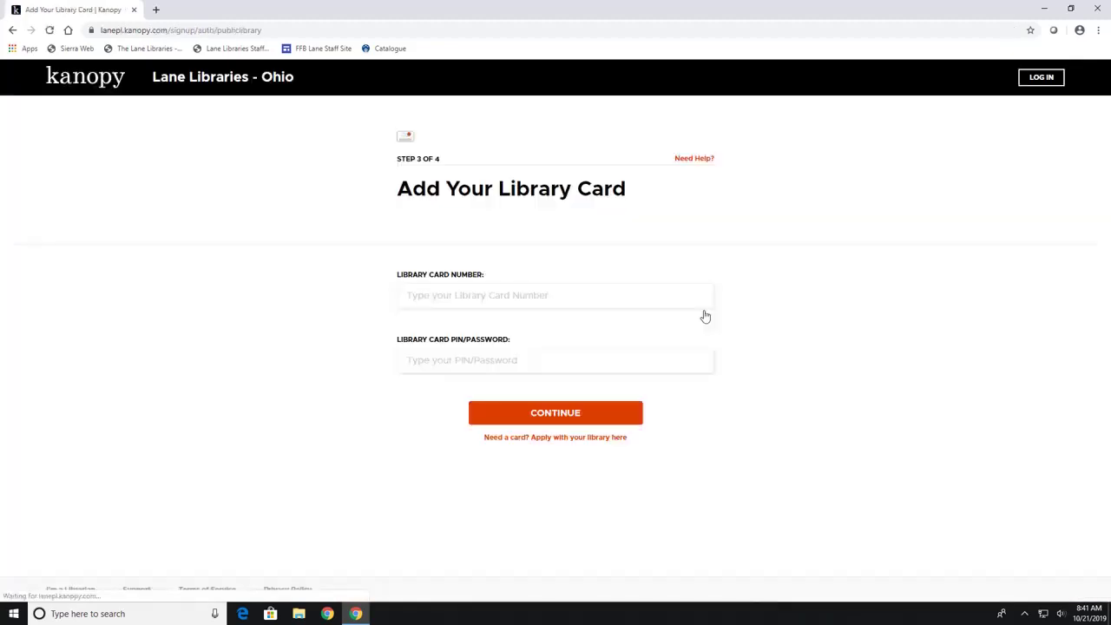
Submit the library card number and PIN, then go to the Kanopy log-in page.
left_click(633, 299)
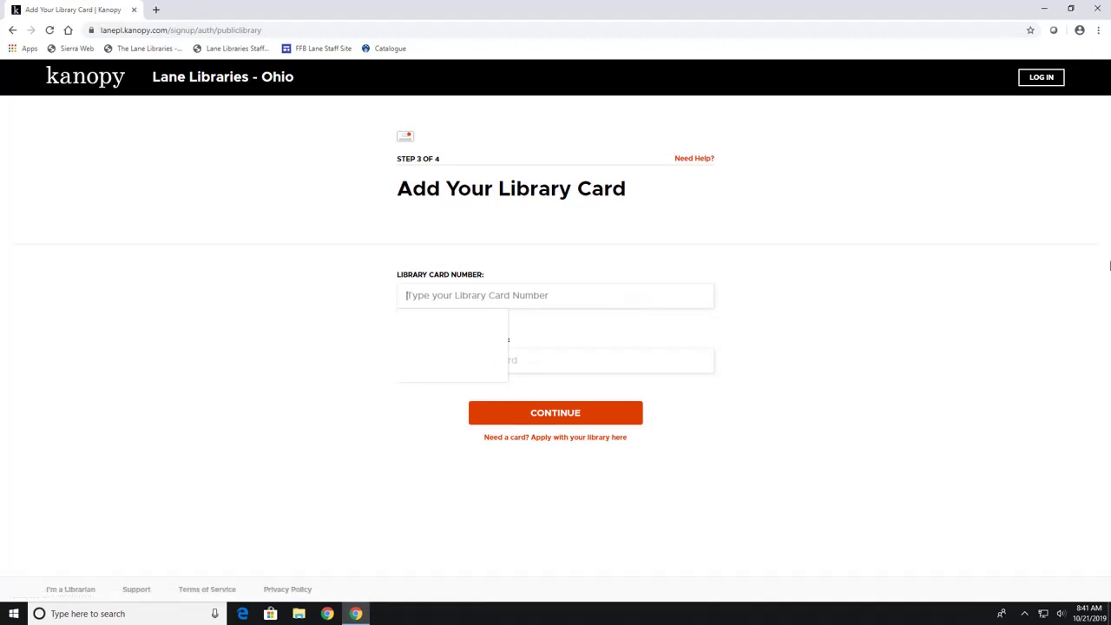
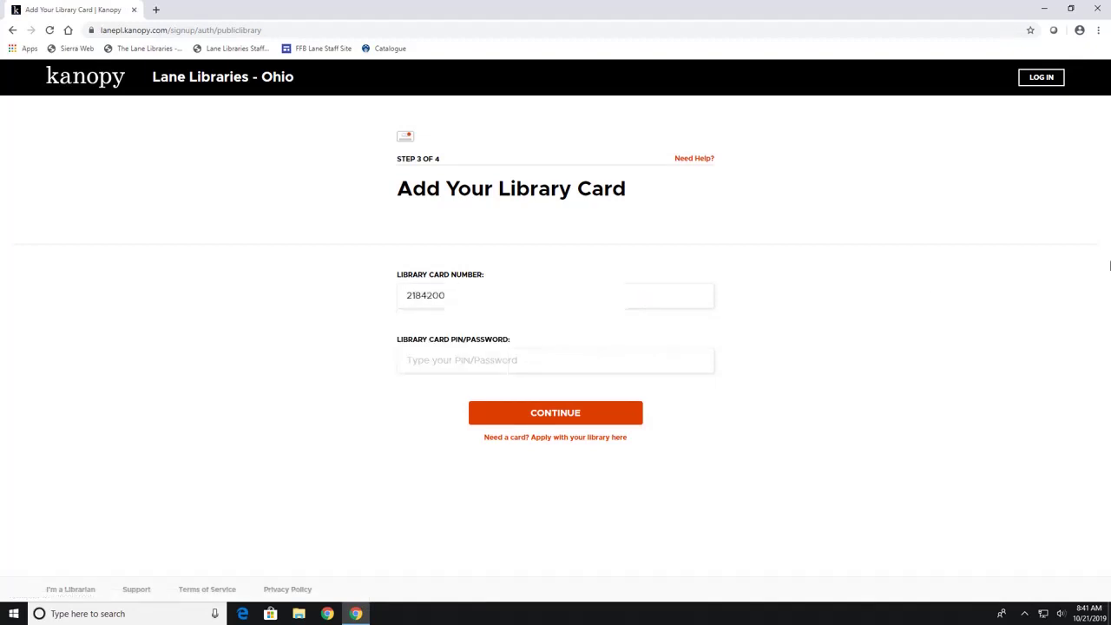
key("Tab")
left_click(556, 421)
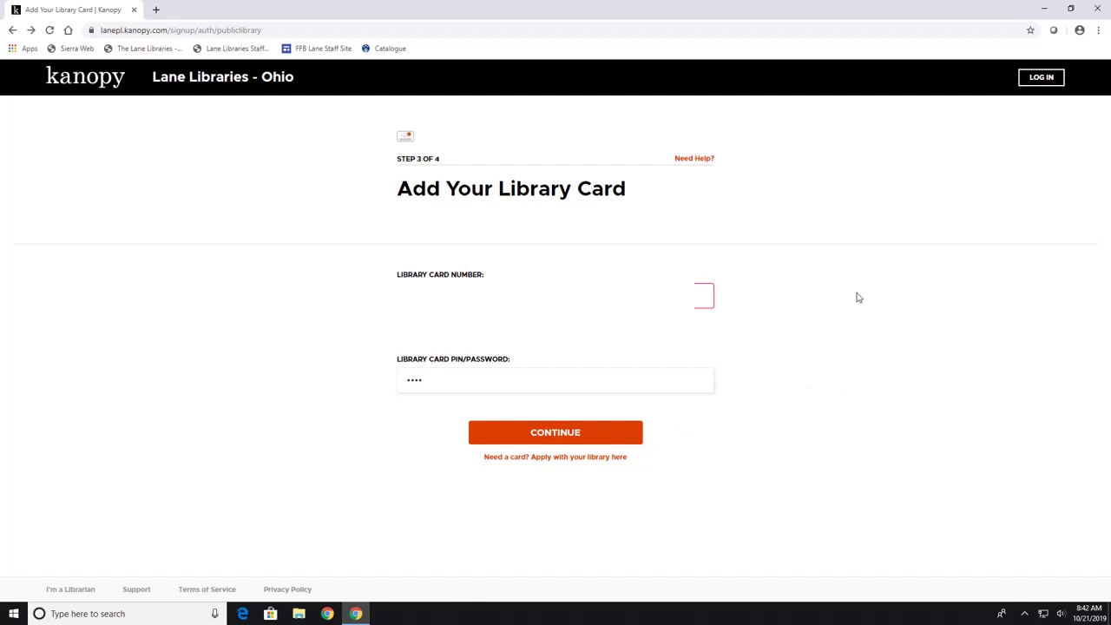
left_click(1041, 78)
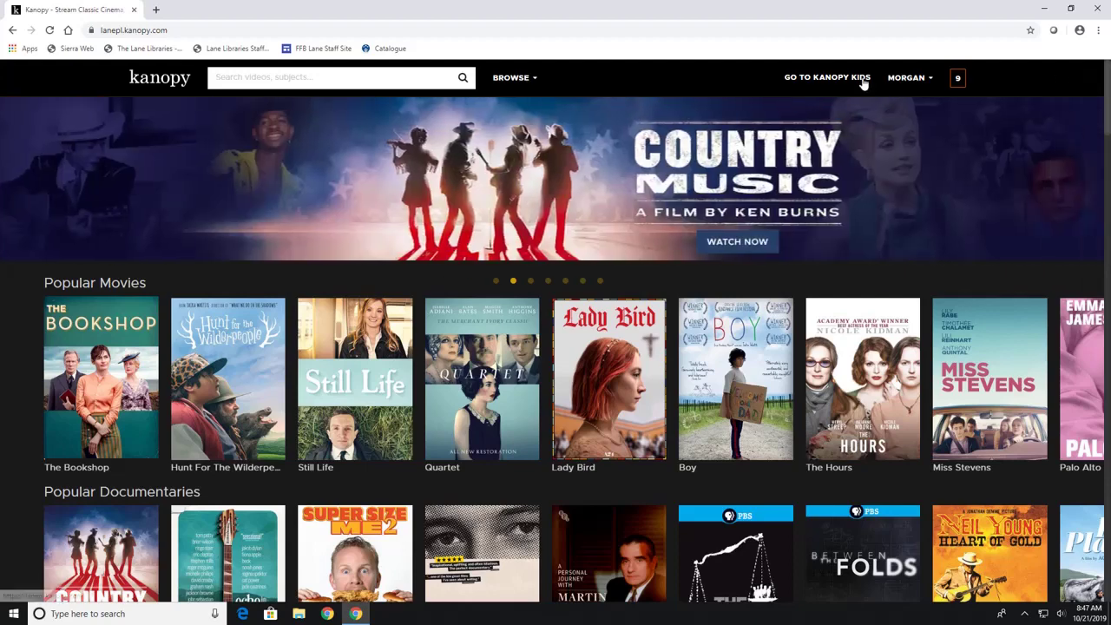
left_click(534, 79)
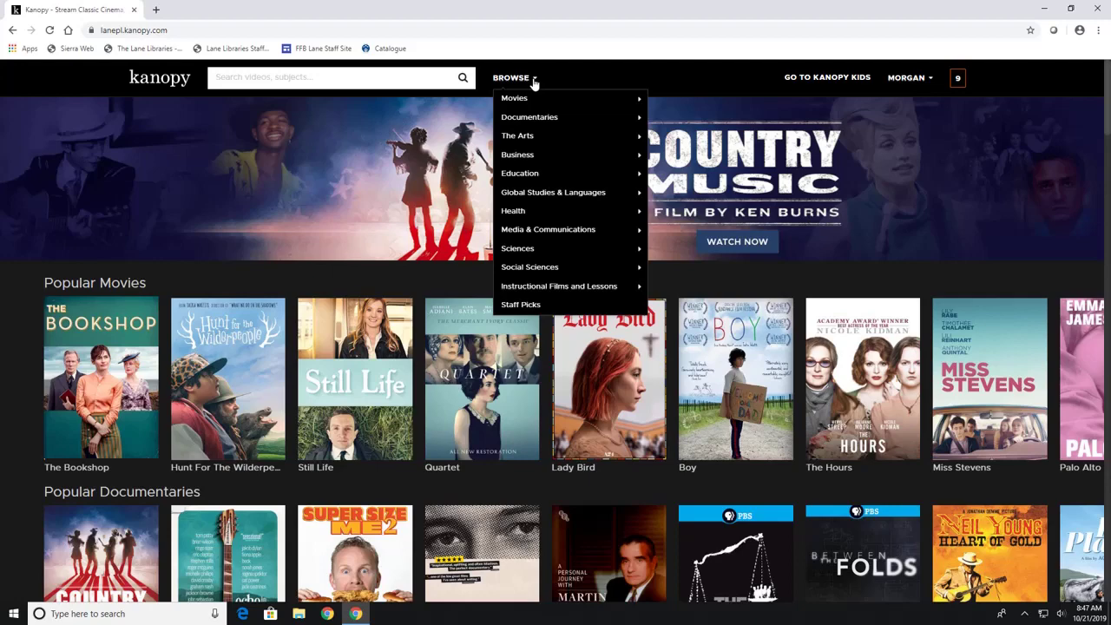
mouse_move(536, 104)
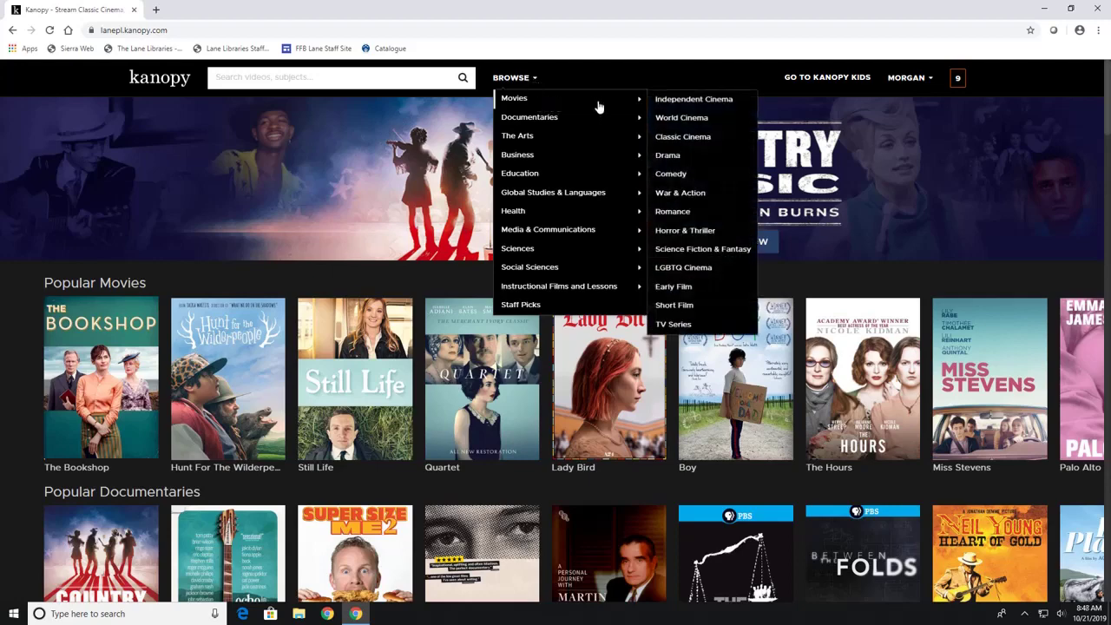
mouse_move(586, 129)
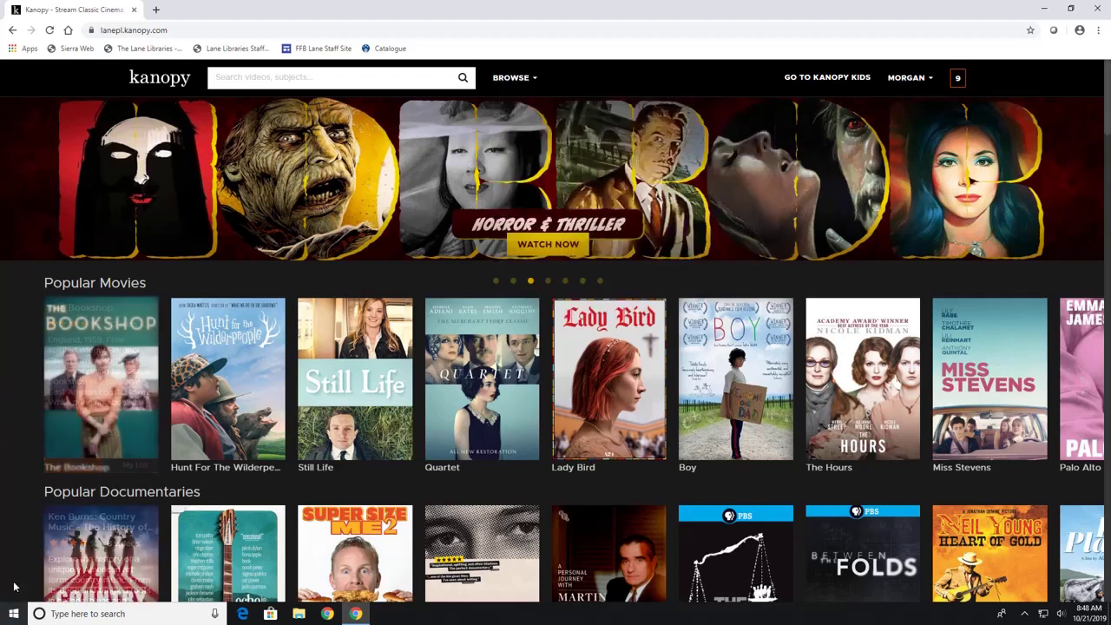
scroll(9, 408, "down", 2)
scroll(9, 407, "down", 1)
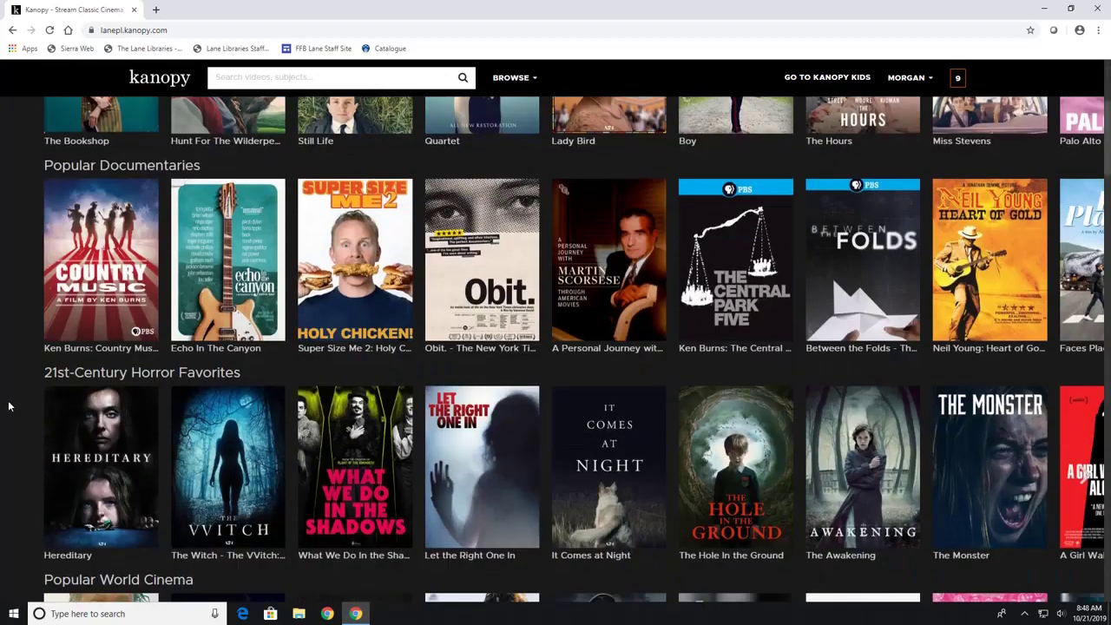
scroll(9, 407, "down", 2)
scroll(9, 406, "down", 1)
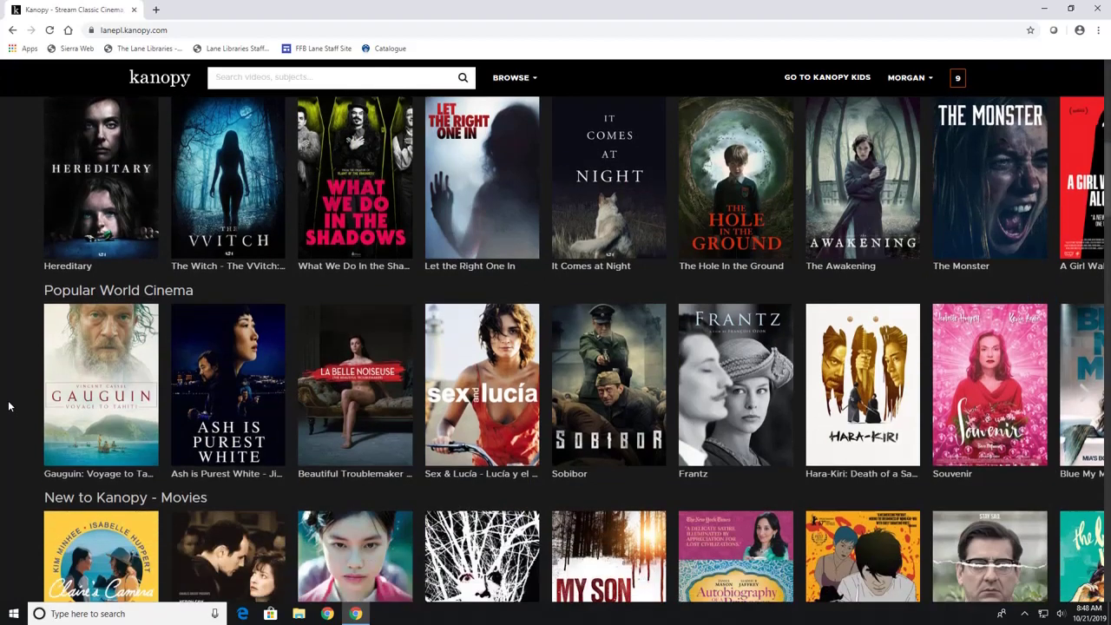
scroll(9, 405, "down", 2)
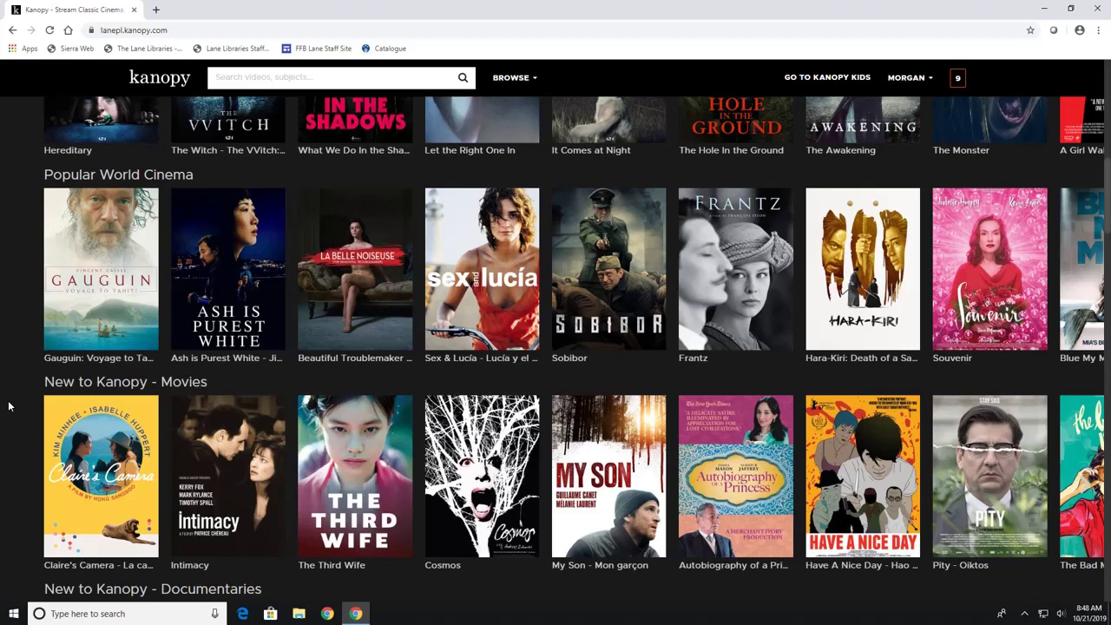
scroll(9, 406, "down", 3)
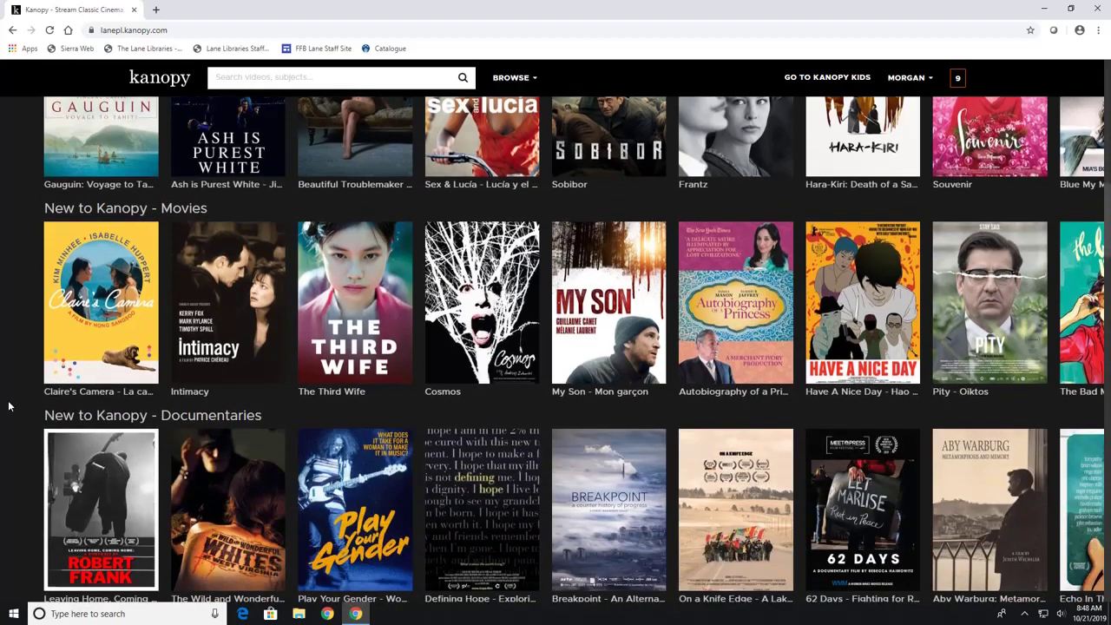
scroll(9, 406, "down", 2)
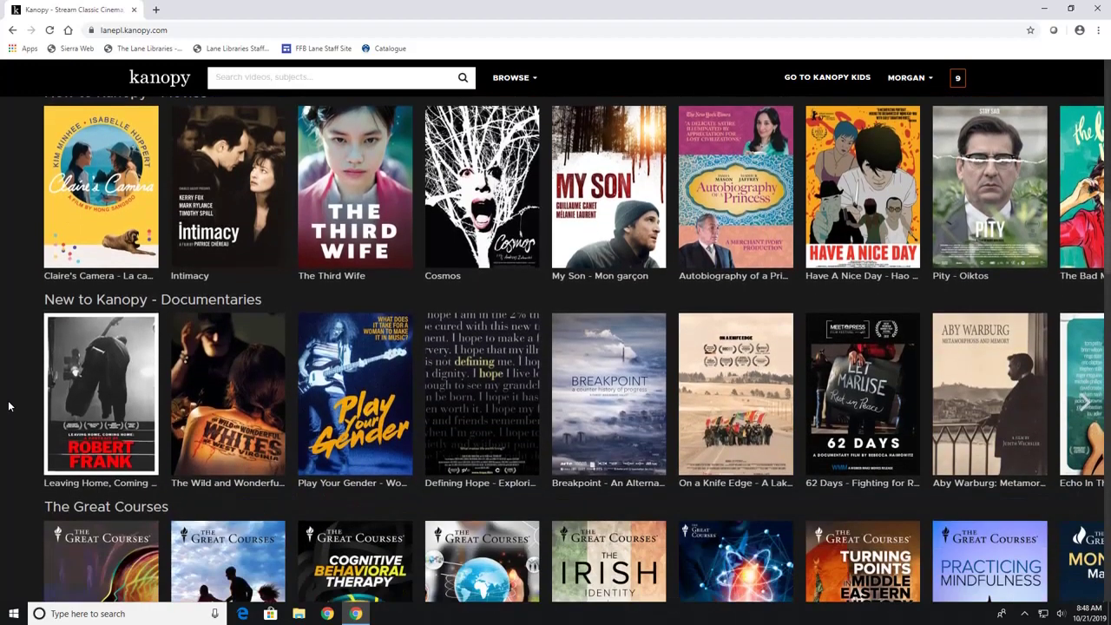
scroll(8, 405, "up", 12)
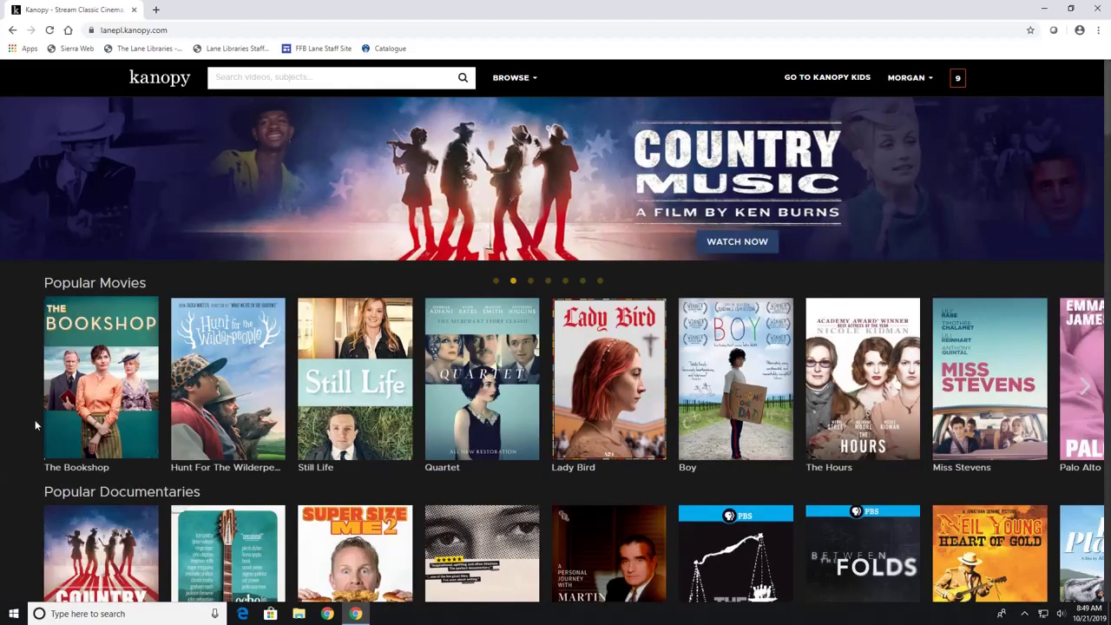
Add The Bookshop to My List and open its film page.
mouse_move(111, 399)
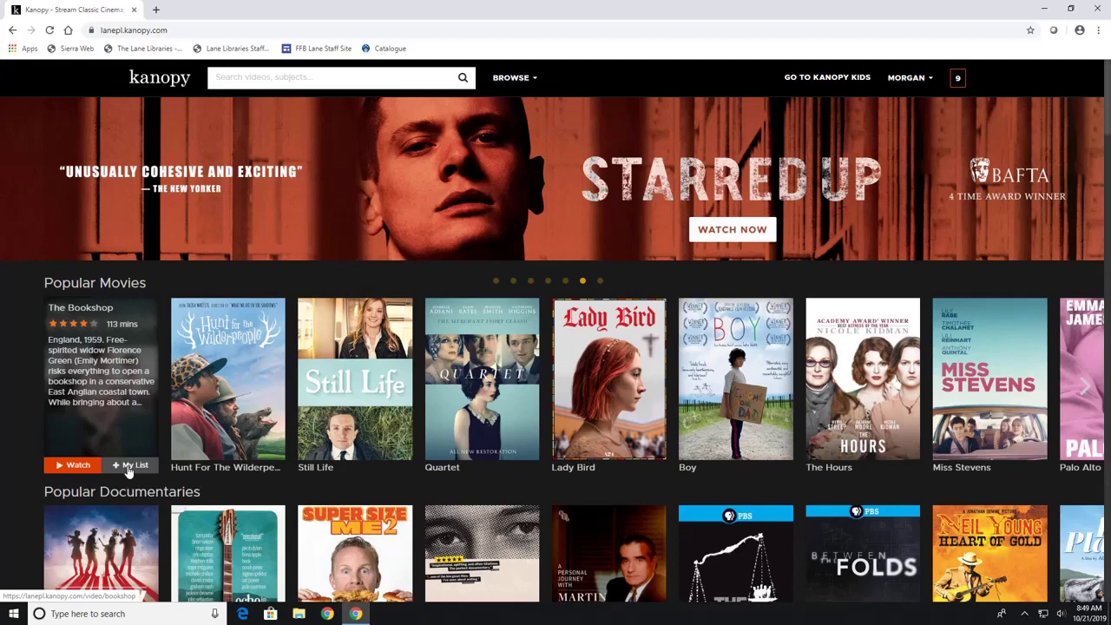
left_click(129, 467)
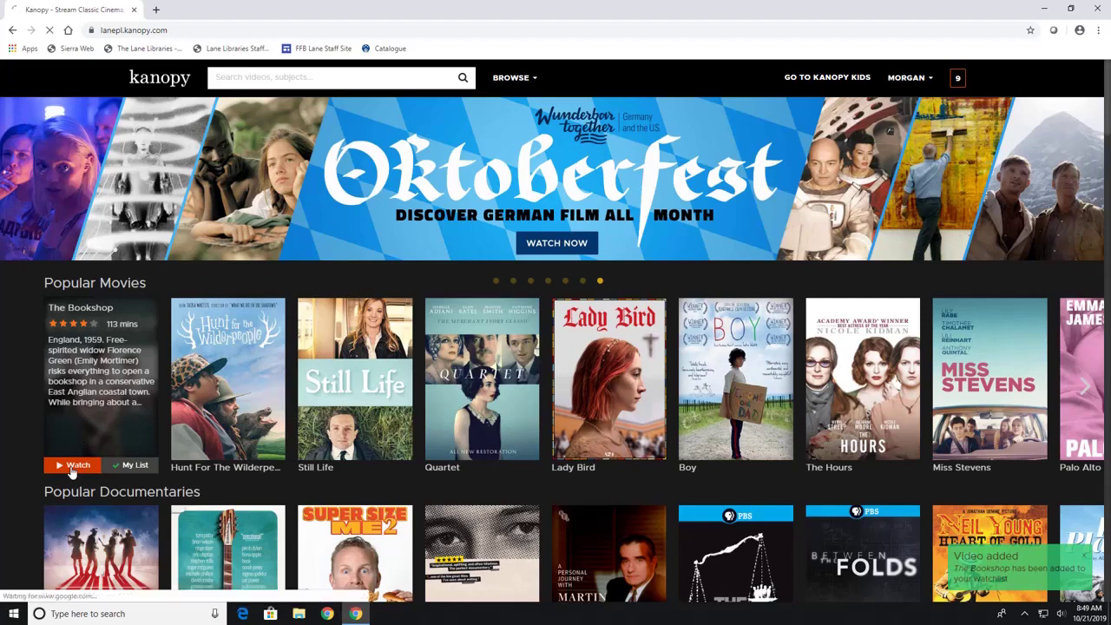
left_click(72, 466)
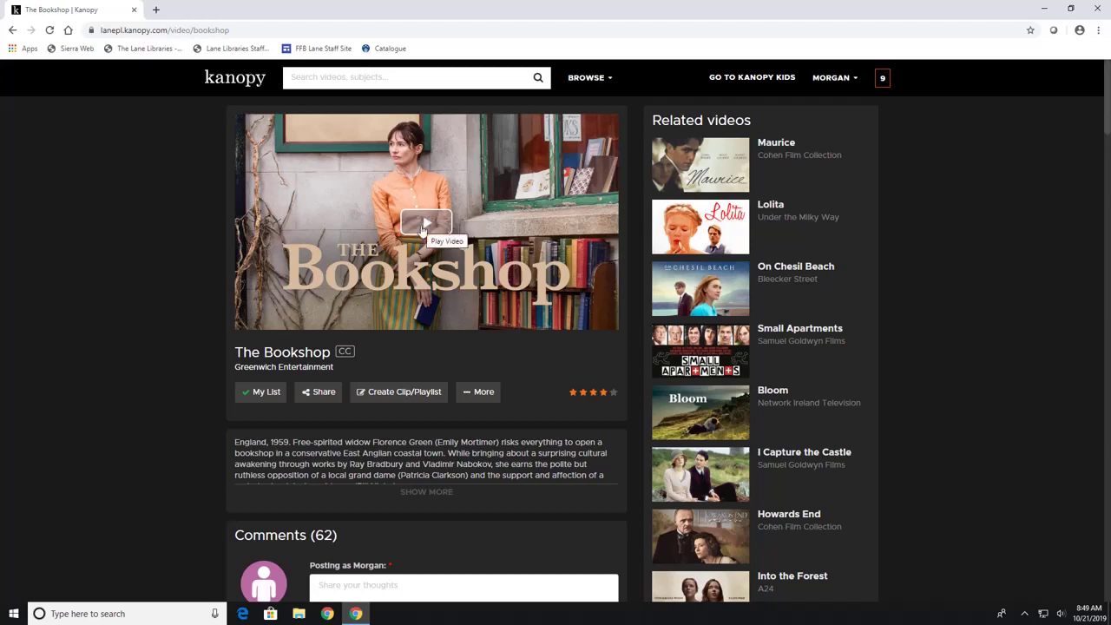
Start The Bookshop in the player, then pause it with 1:52:44 remaining.
left_click(422, 226)
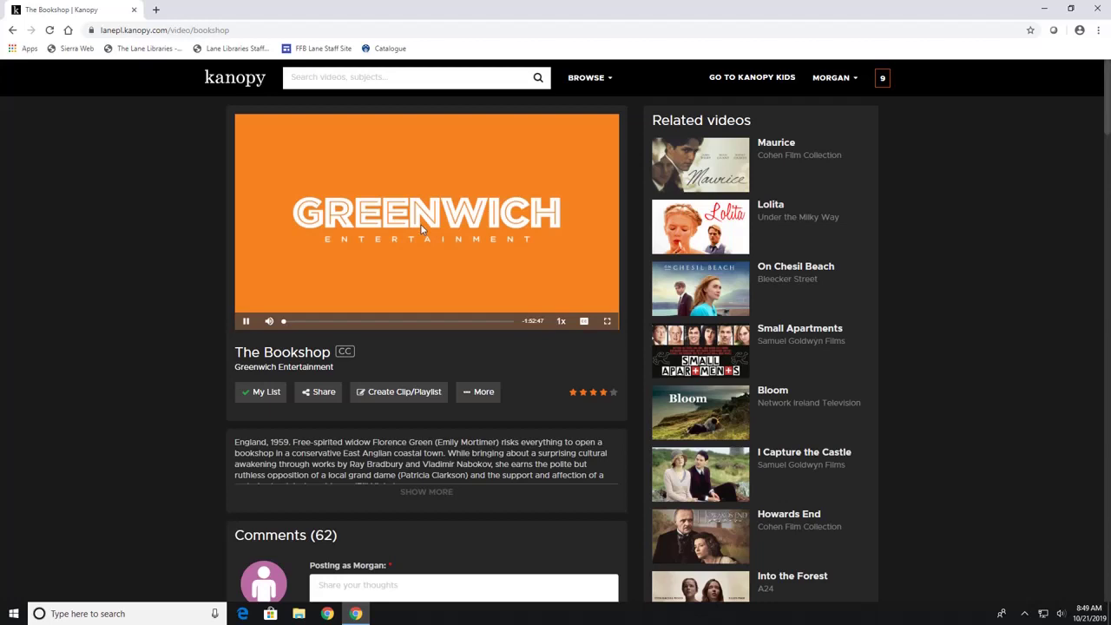
left_click(245, 321)
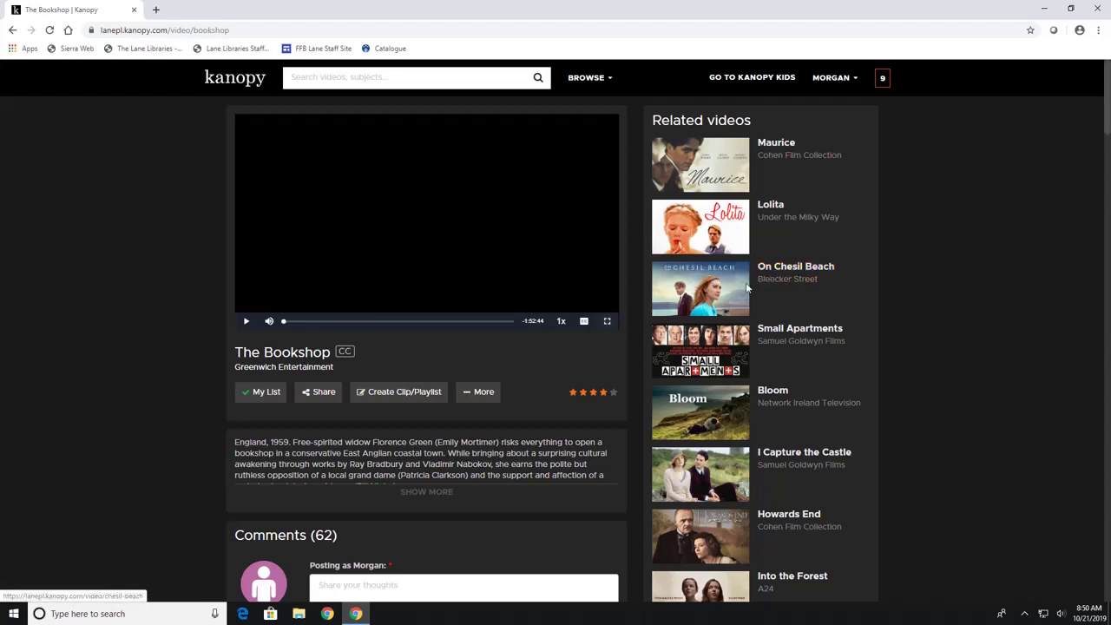
Open On Chesil Beach from Related videos and confirm being over 18.
left_click(712, 297)
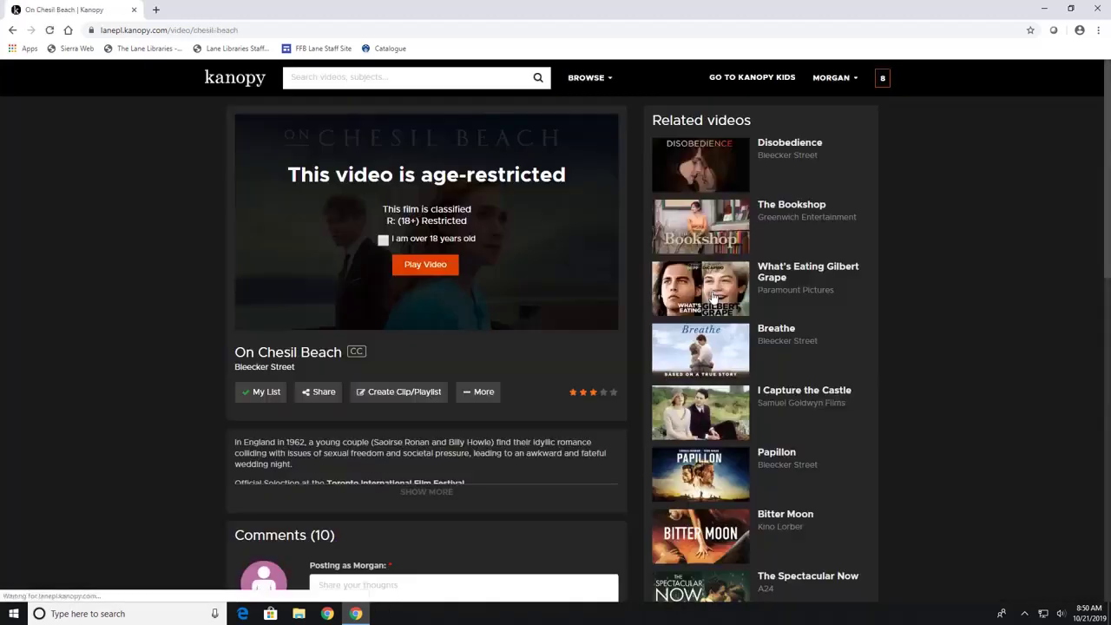
left_click(383, 240)
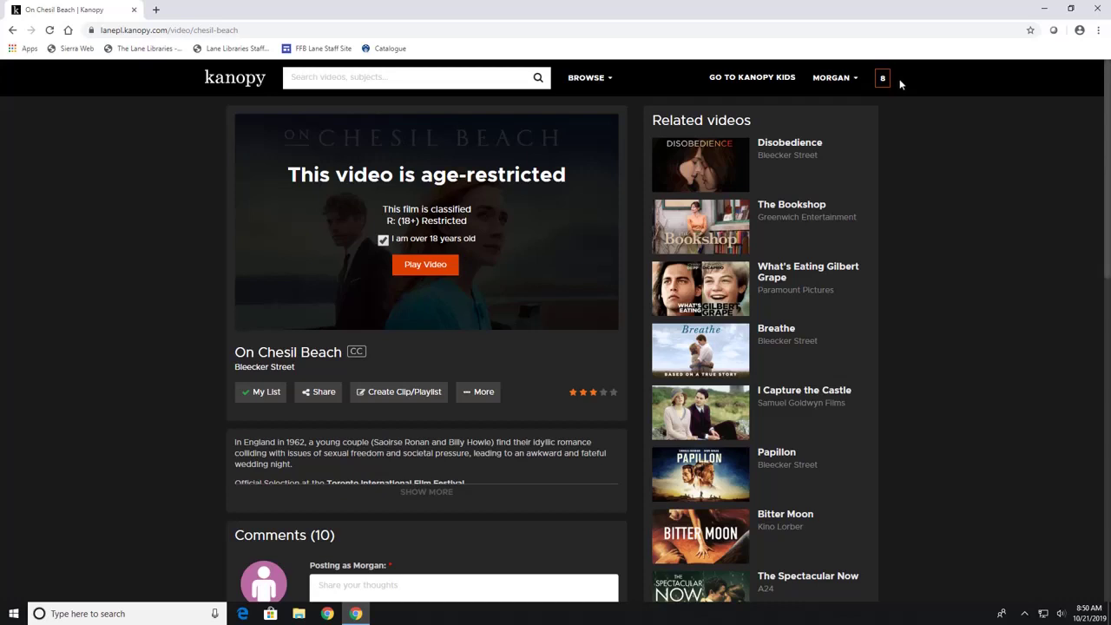
mouse_move(886, 83)
Open Viewing History from the account dropdown menu.
left_click(849, 80)
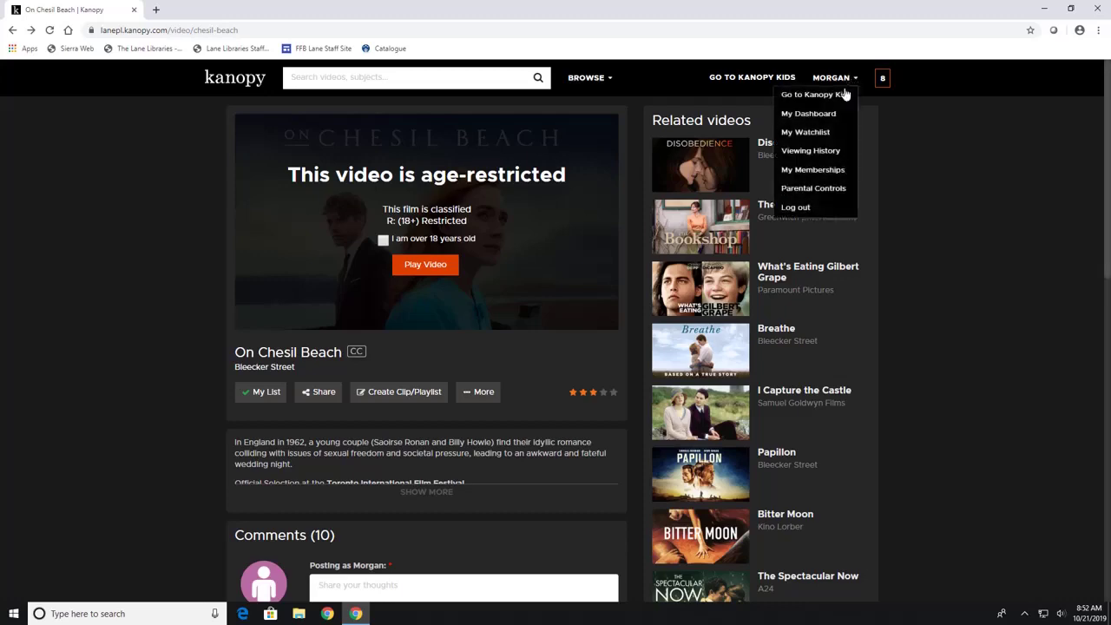
left_click(834, 155)
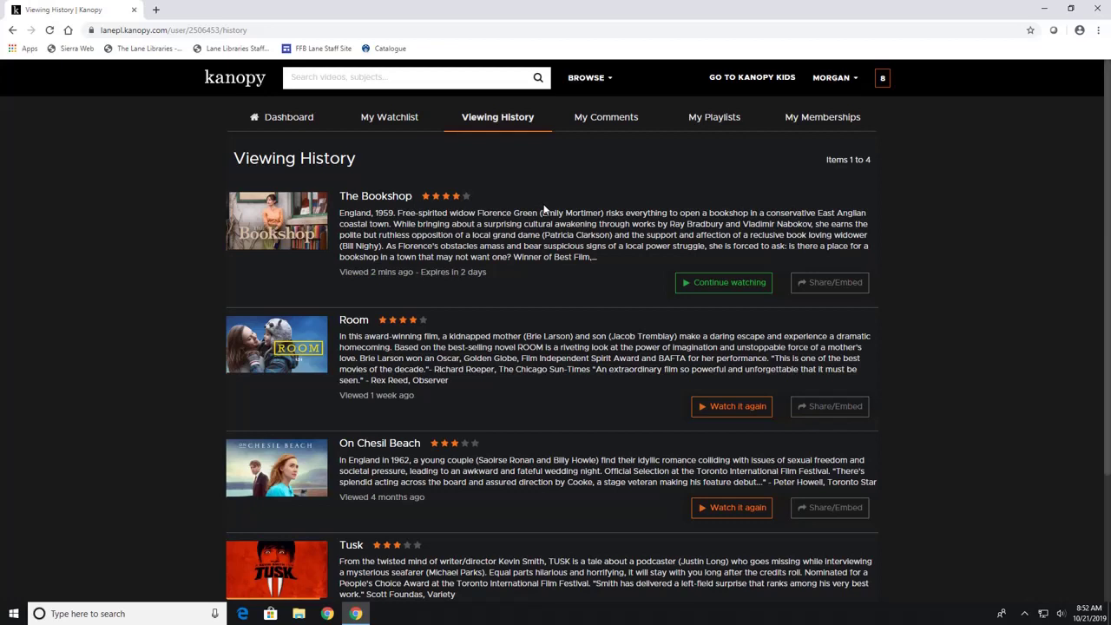
View the My Watchlist tab, then the My Comments tab.
left_click(386, 124)
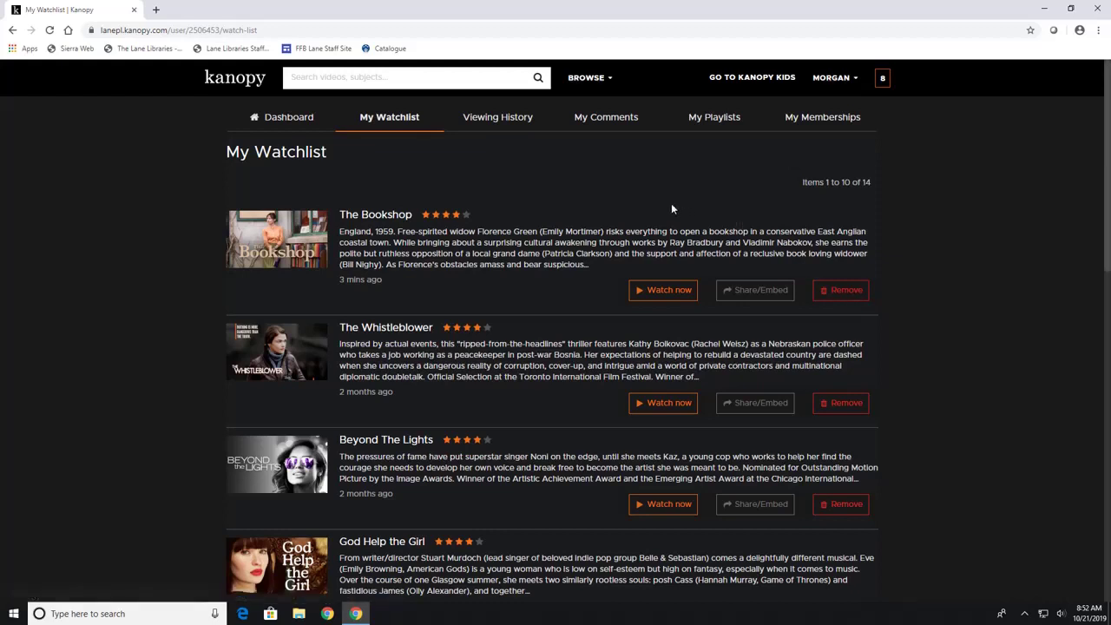
left_click(601, 122)
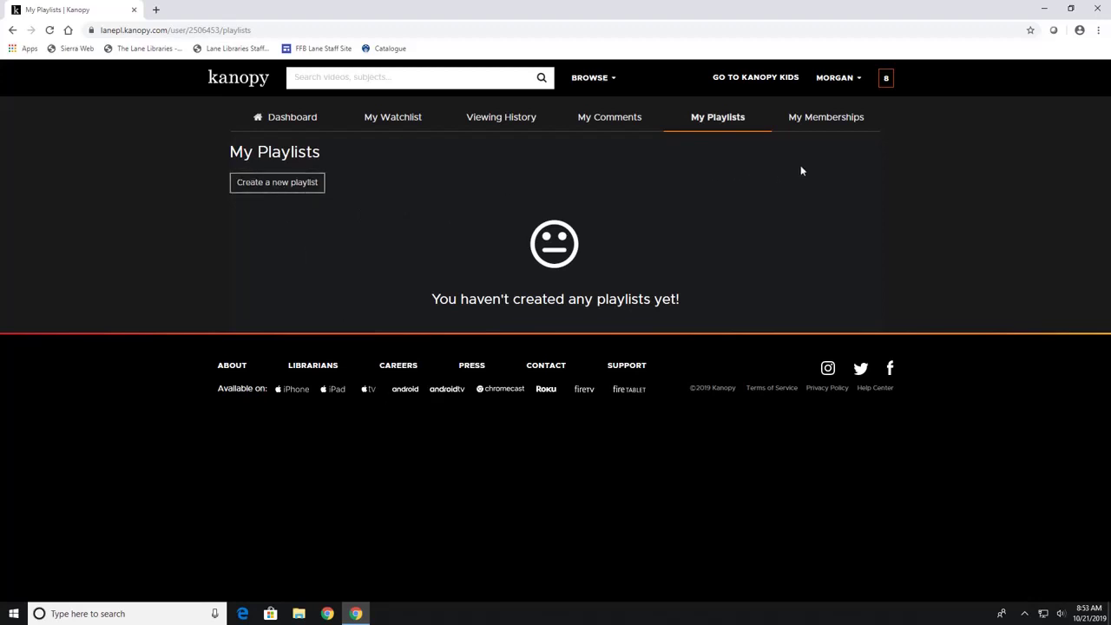
Open My Memberships to see Lane Libraries - Ohio and the Cincinnati library memberships.
left_click(832, 125)
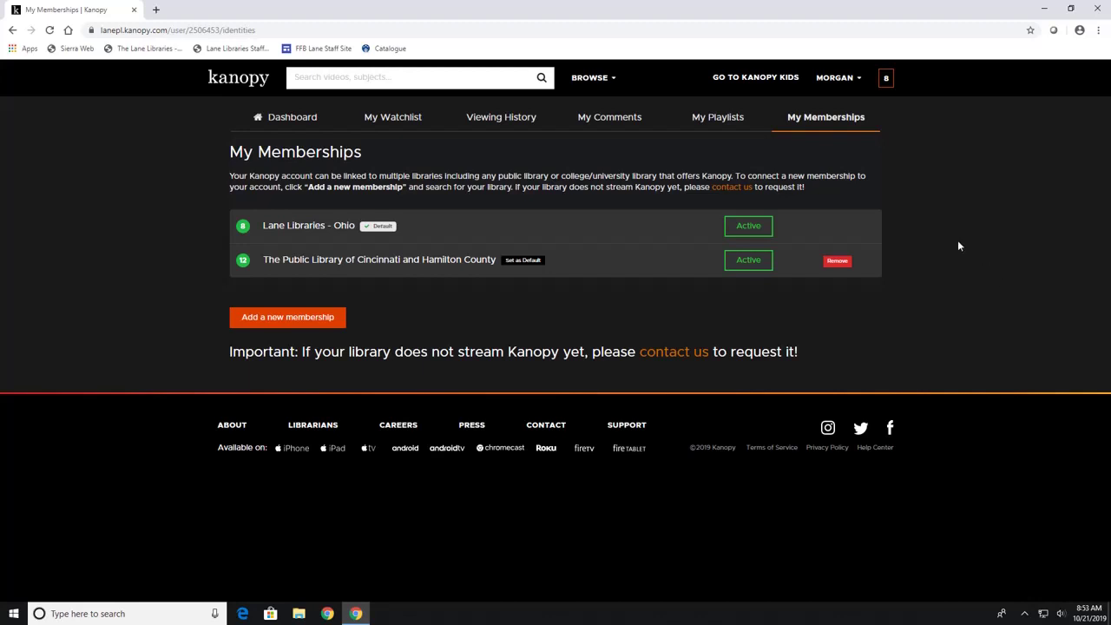
From the Dashboard, edit and save the Lane Libraries - Ohio library card login.
left_click(280, 124)
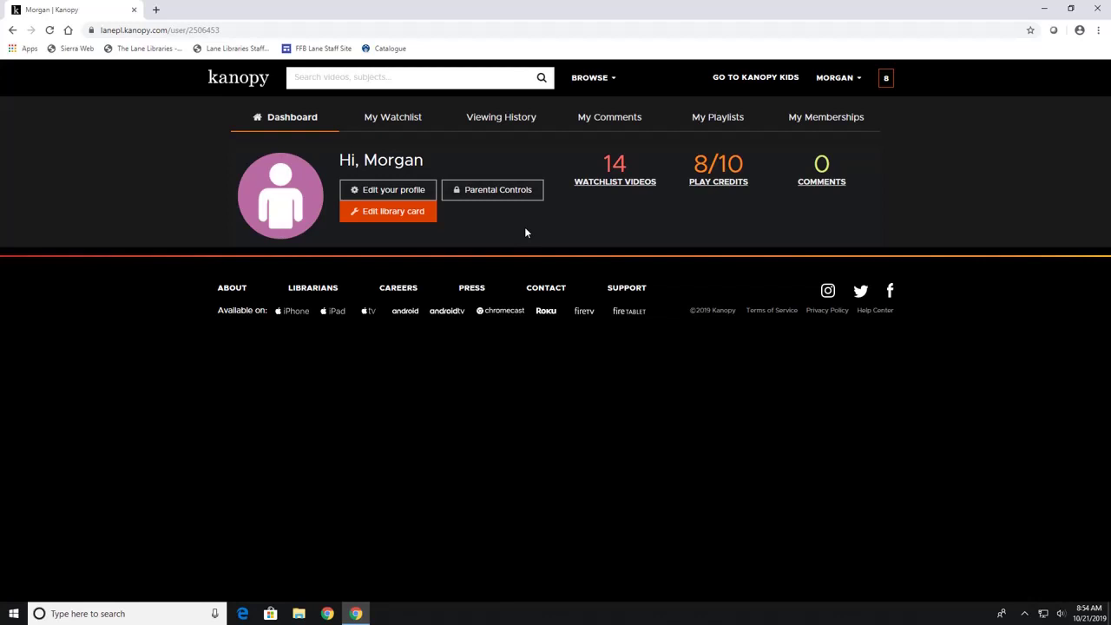
left_click(381, 212)
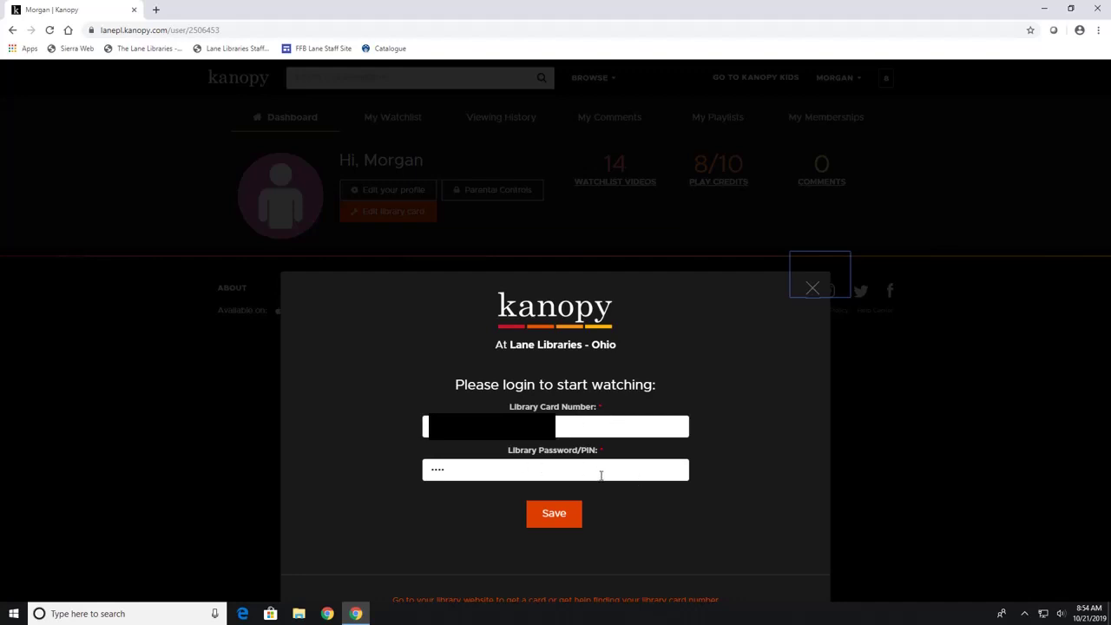
left_click(551, 521)
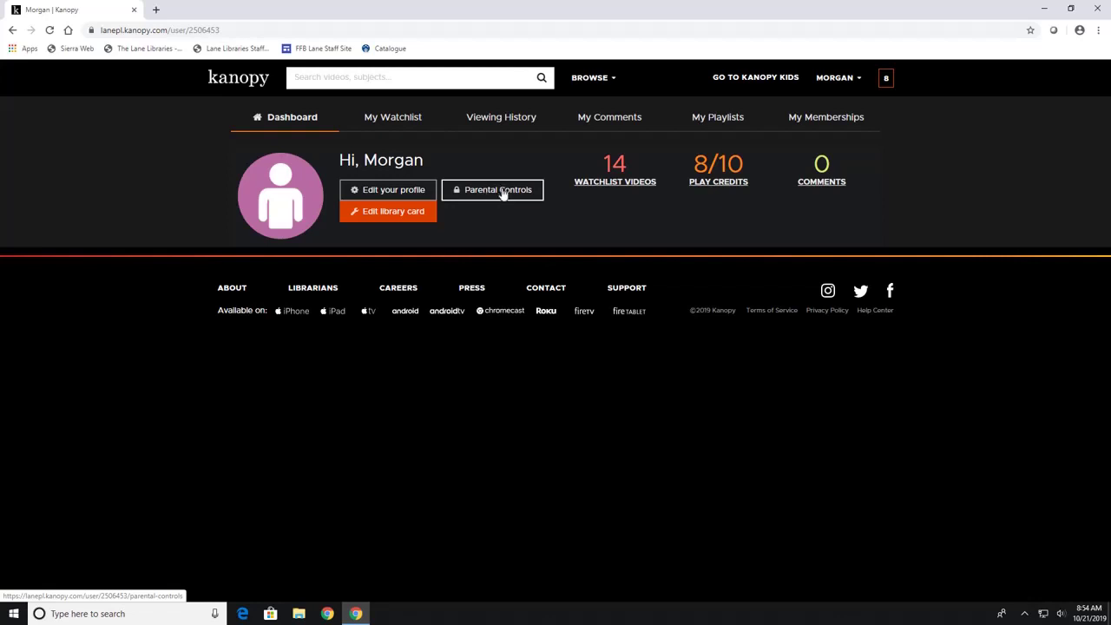
Turn on parental controls by saving a new 4-digit PIN.
left_click(501, 192)
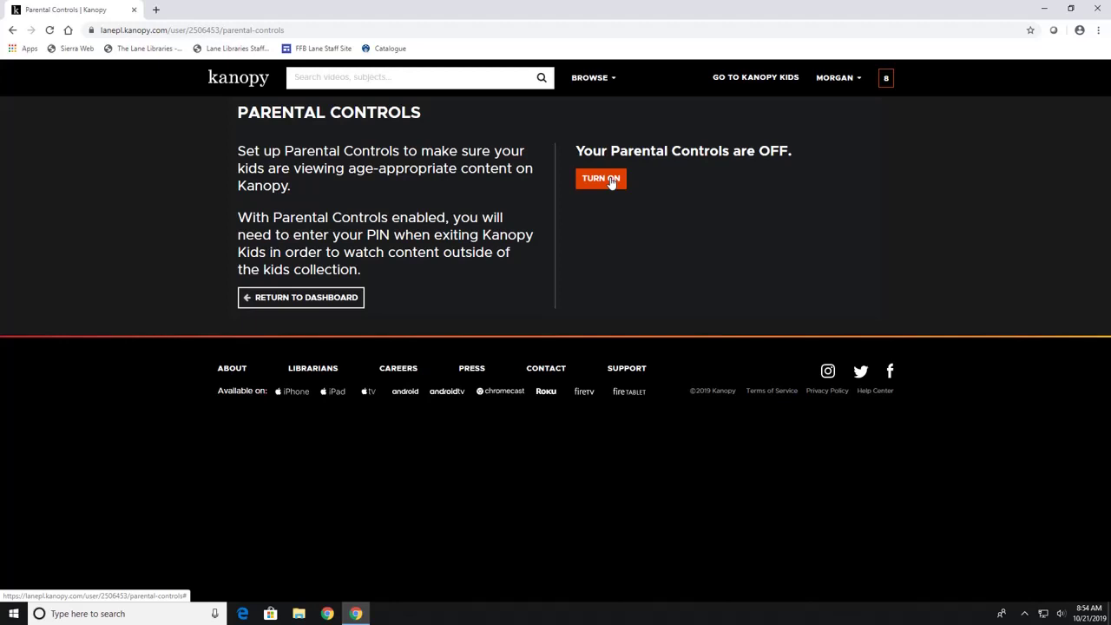
left_click(600, 179)
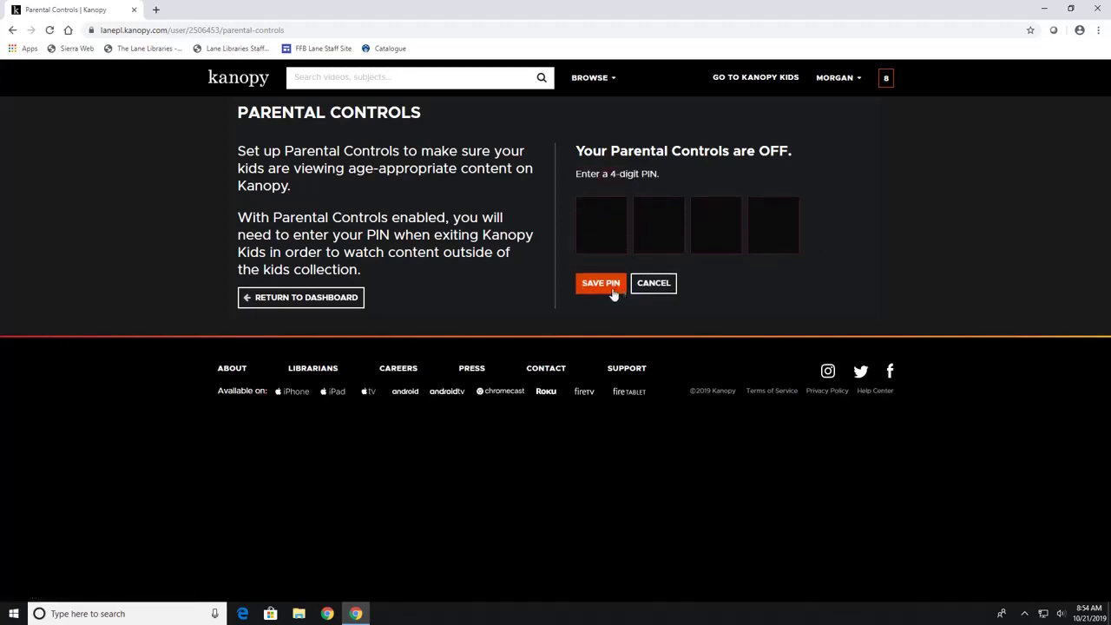
left_click(623, 236)
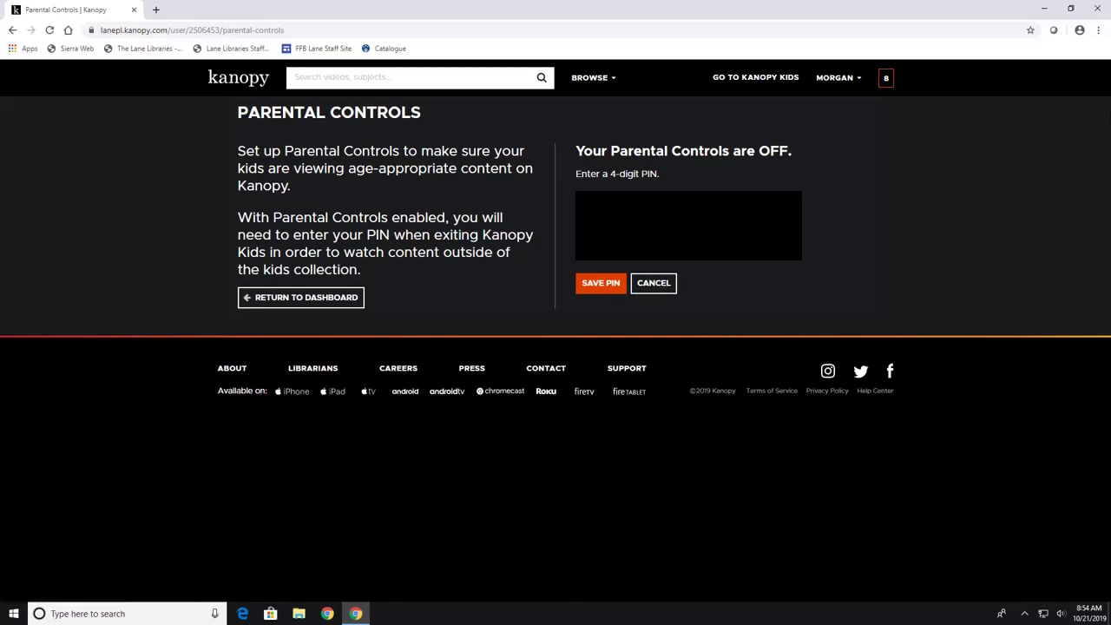
left_click(597, 290)
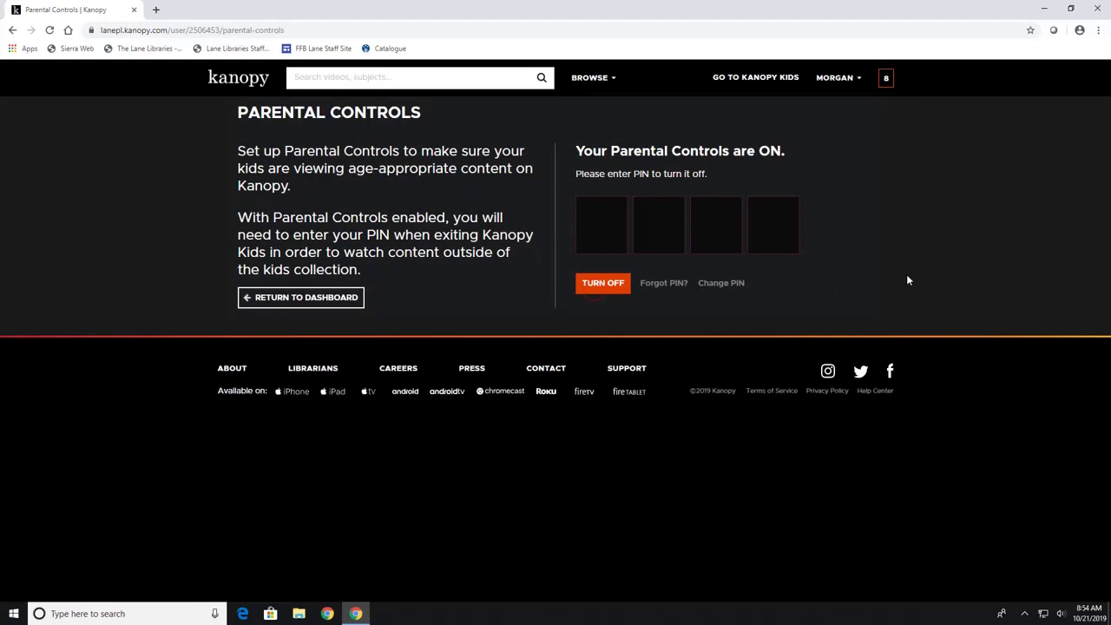
Enter the PIN to turn parental controls back off.
left_click(593, 244)
type("1234")
left_click(606, 286)
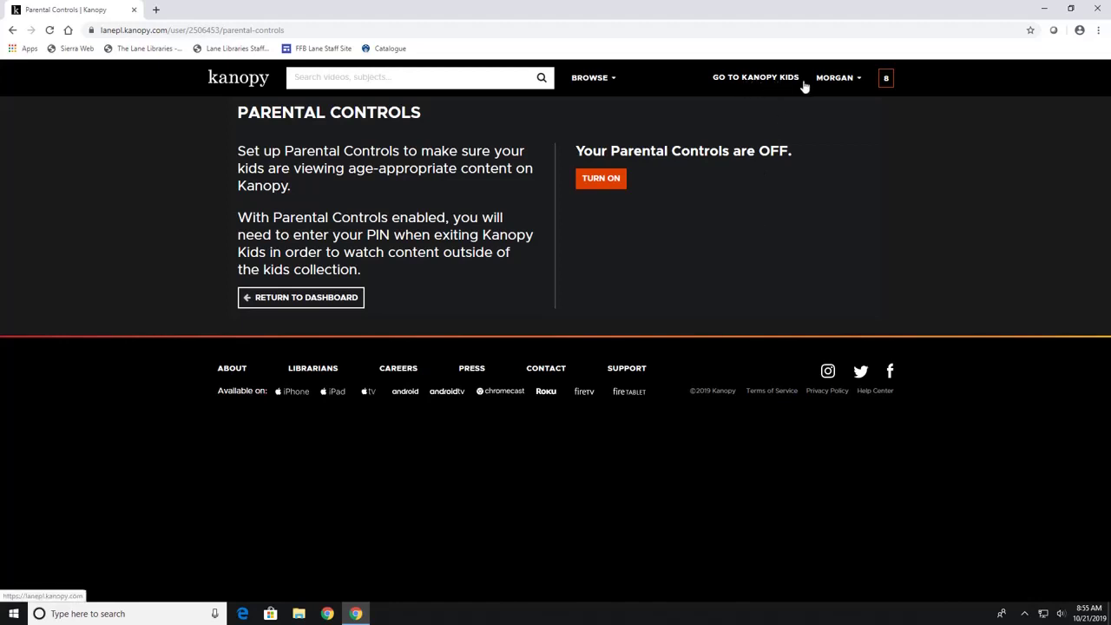
Switch to Kanopy Kids and scroll through its home page.
left_click(750, 79)
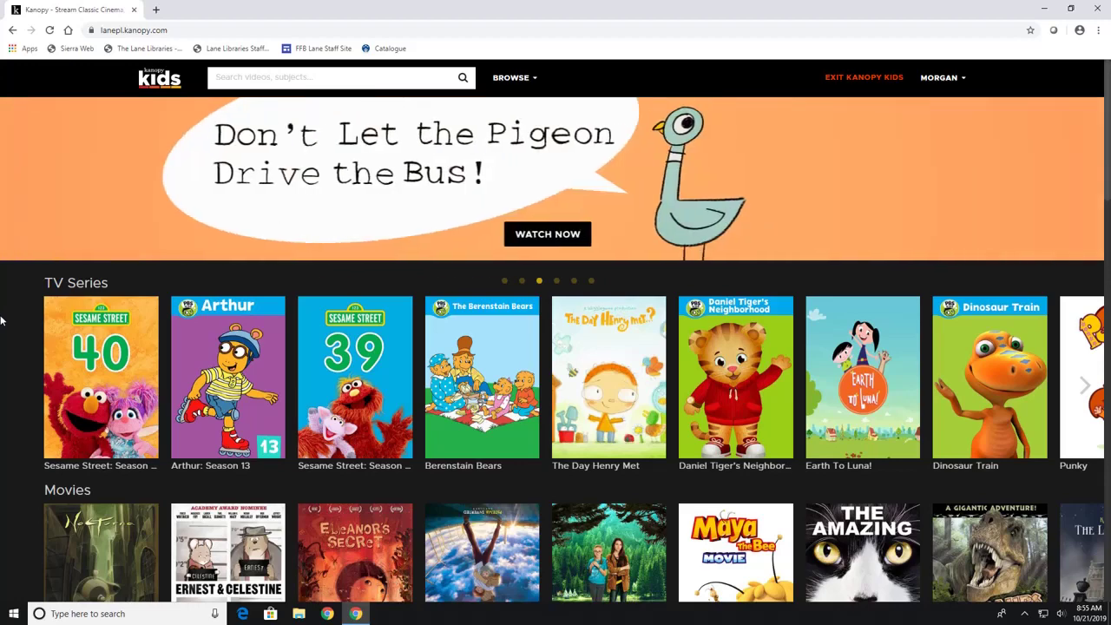
scroll(10, 307, "down", 1)
scroll(20, 280, "down", 2)
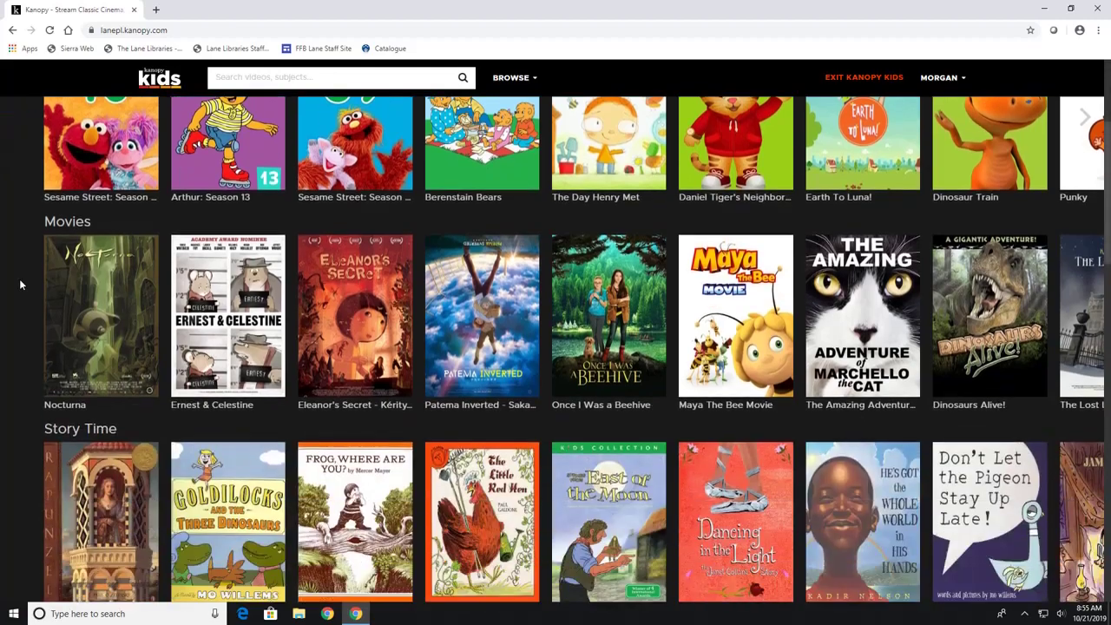
scroll(20, 280, "down", 3)
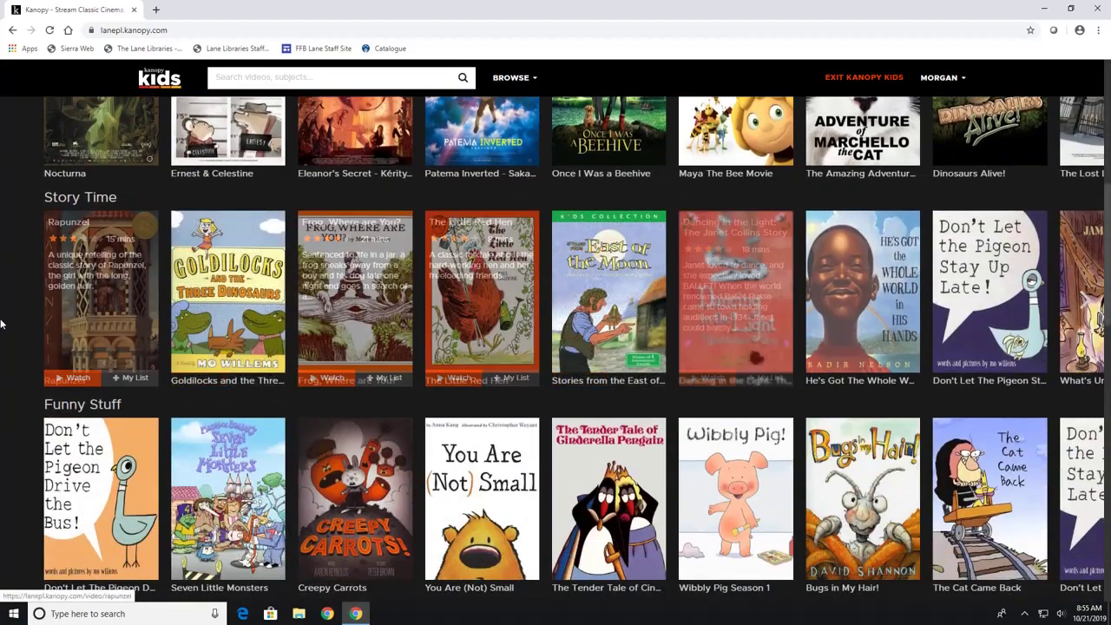
scroll(19, 300, "up", 6)
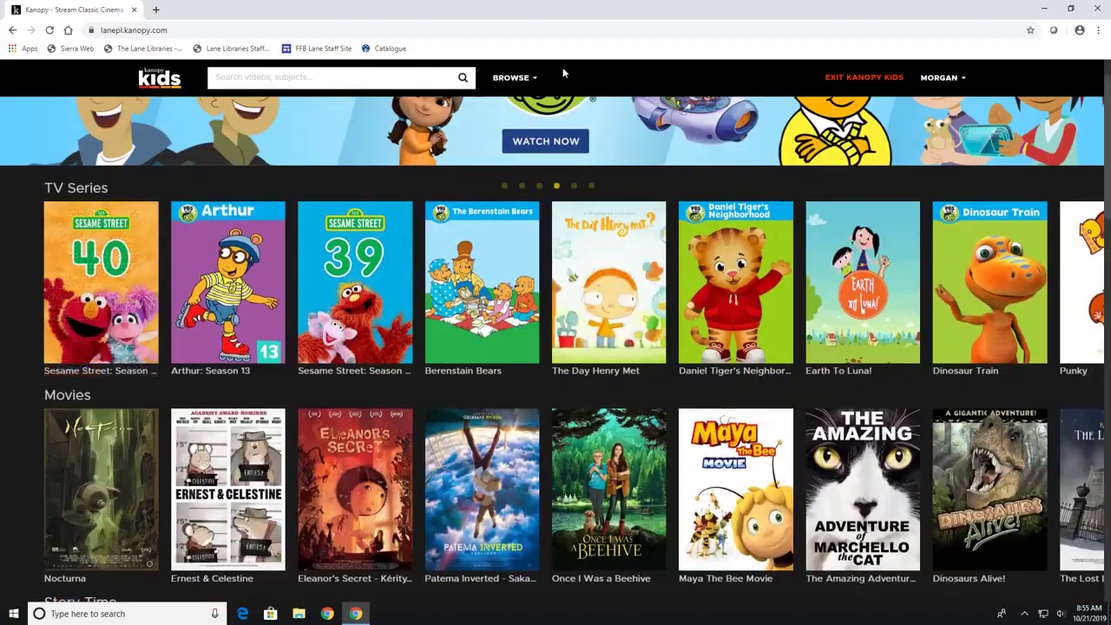
Browse the Kanopy Kids Movies category, then the TV category.
left_click(534, 79)
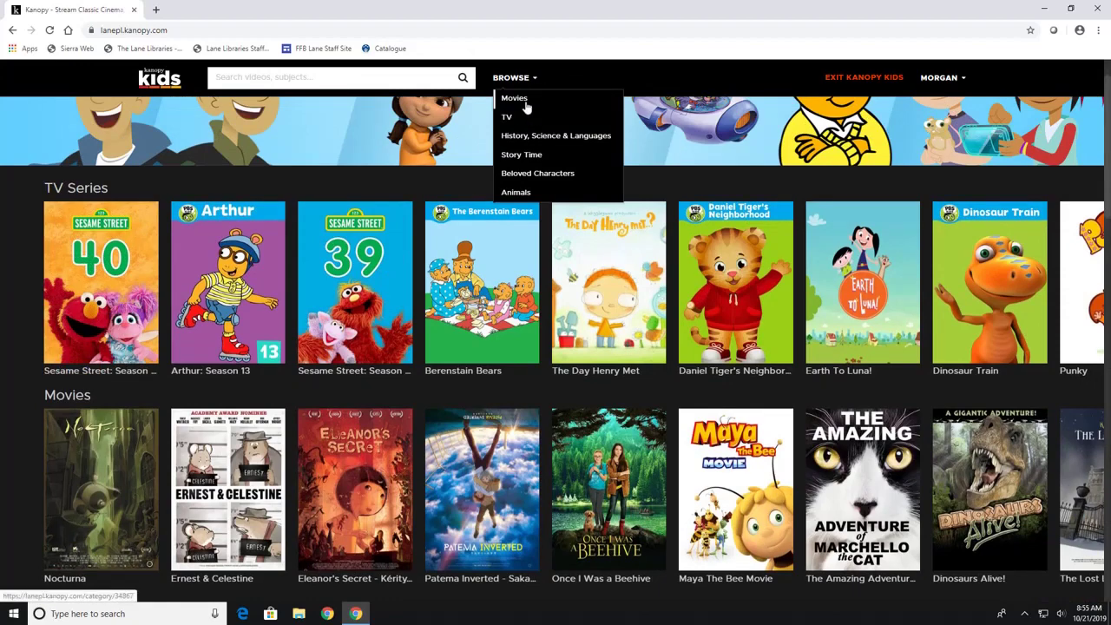
left_click(524, 101)
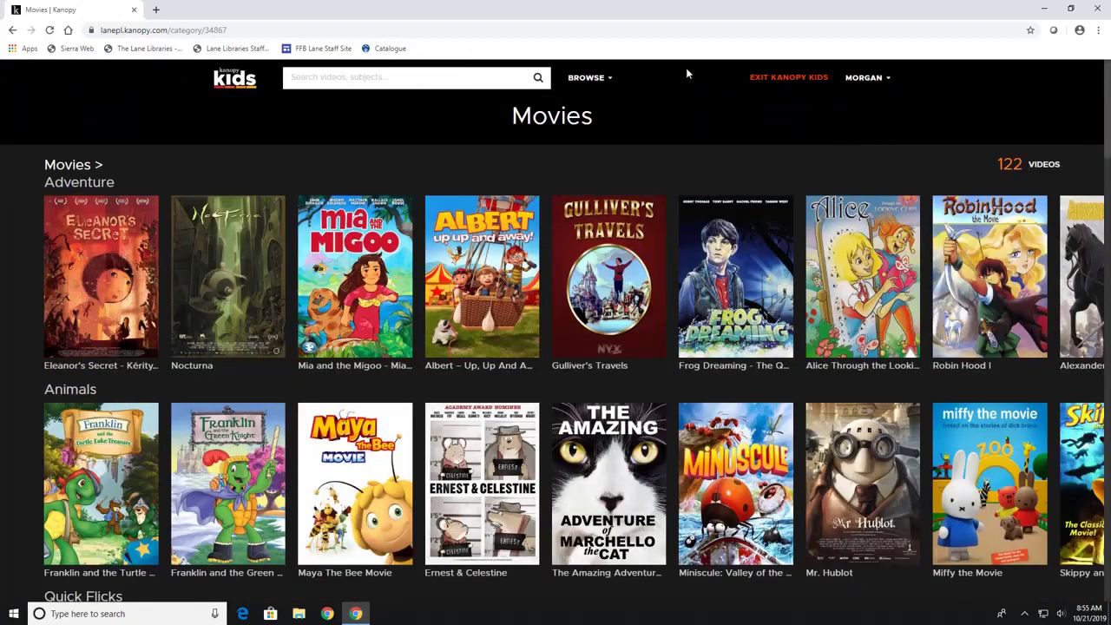
left_click(610, 78)
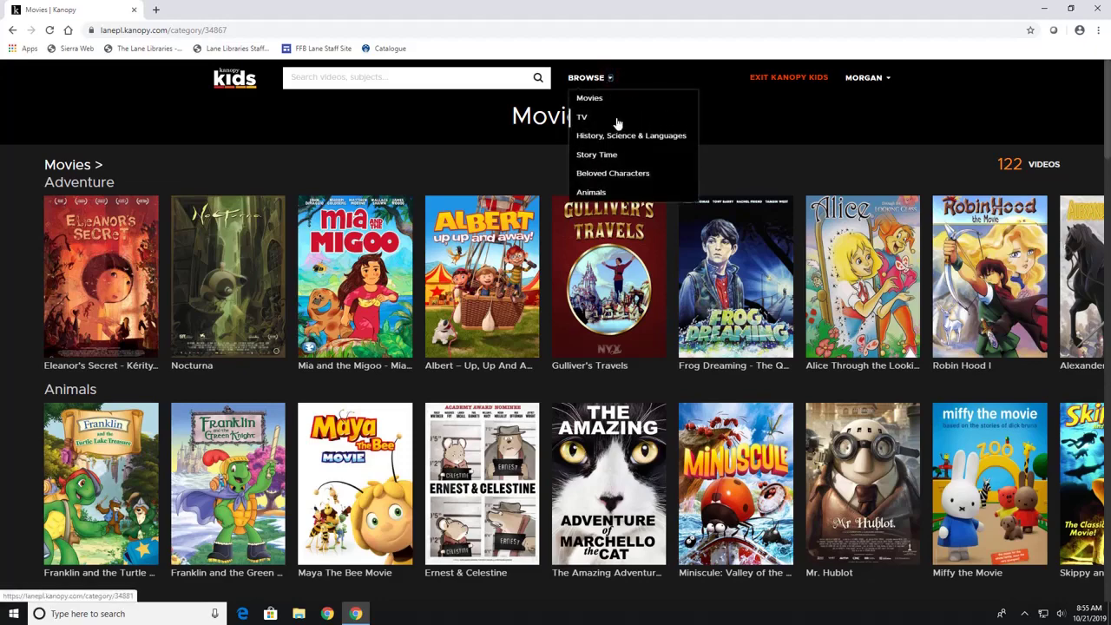
left_click(583, 116)
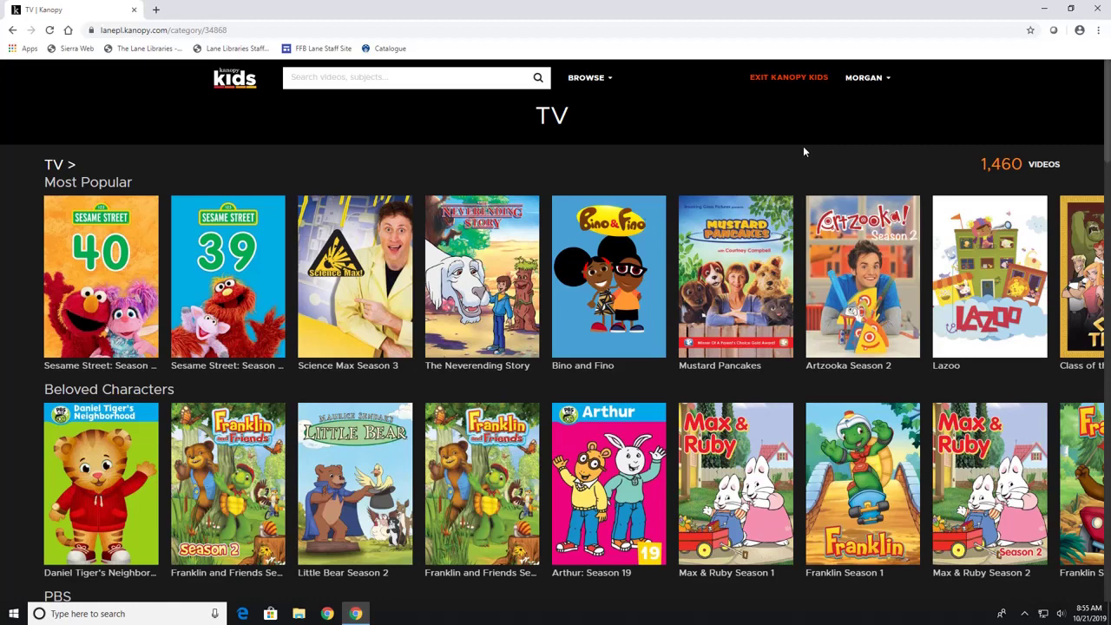
Exit Kanopy Kids to return to the main home page.
left_click(789, 80)
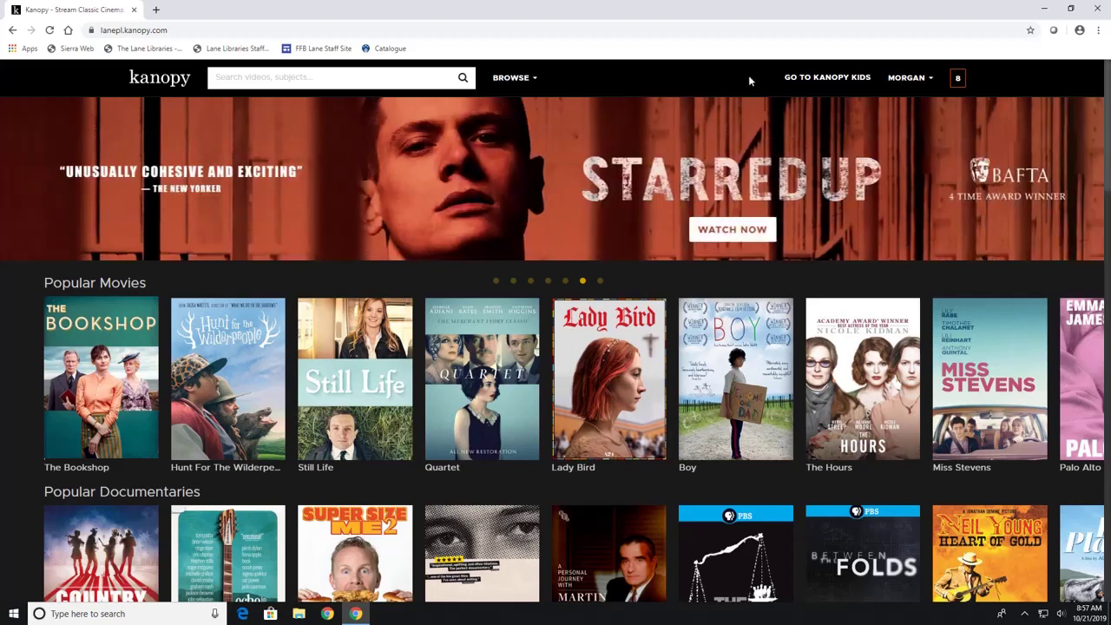
Log out from the account menu, landing on the Lane Libraries - Ohio welcome page.
left_click(933, 78)
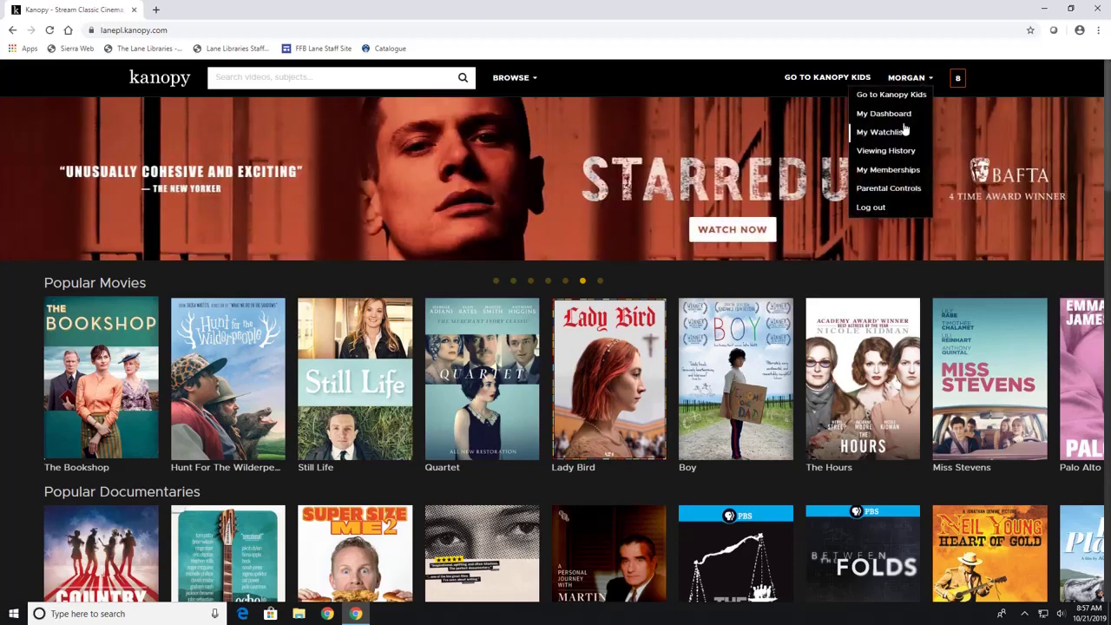
left_click(878, 208)
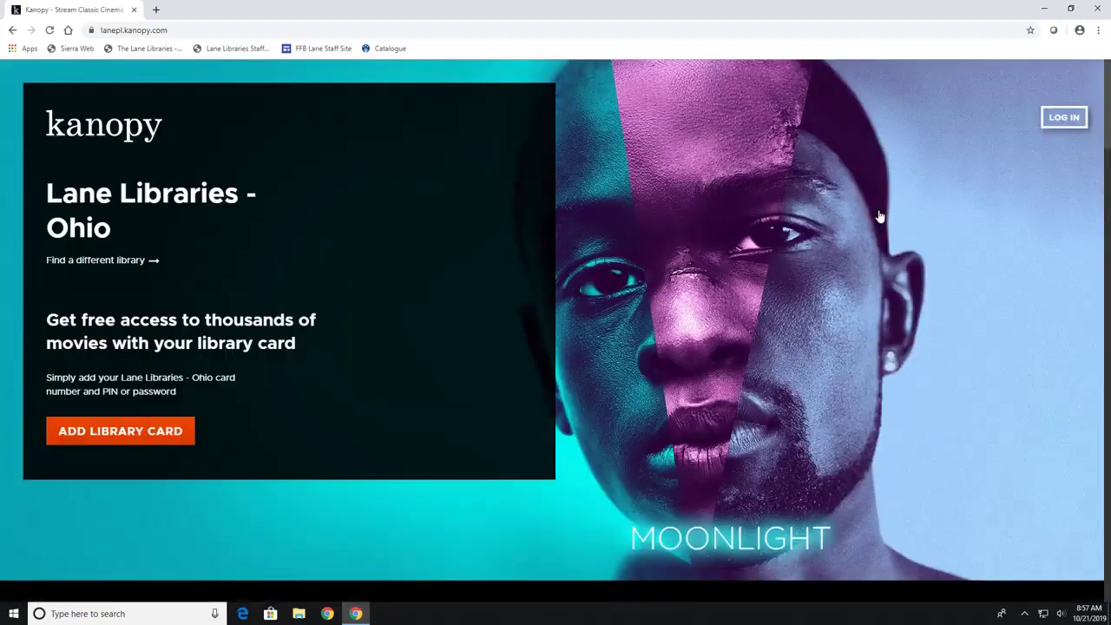